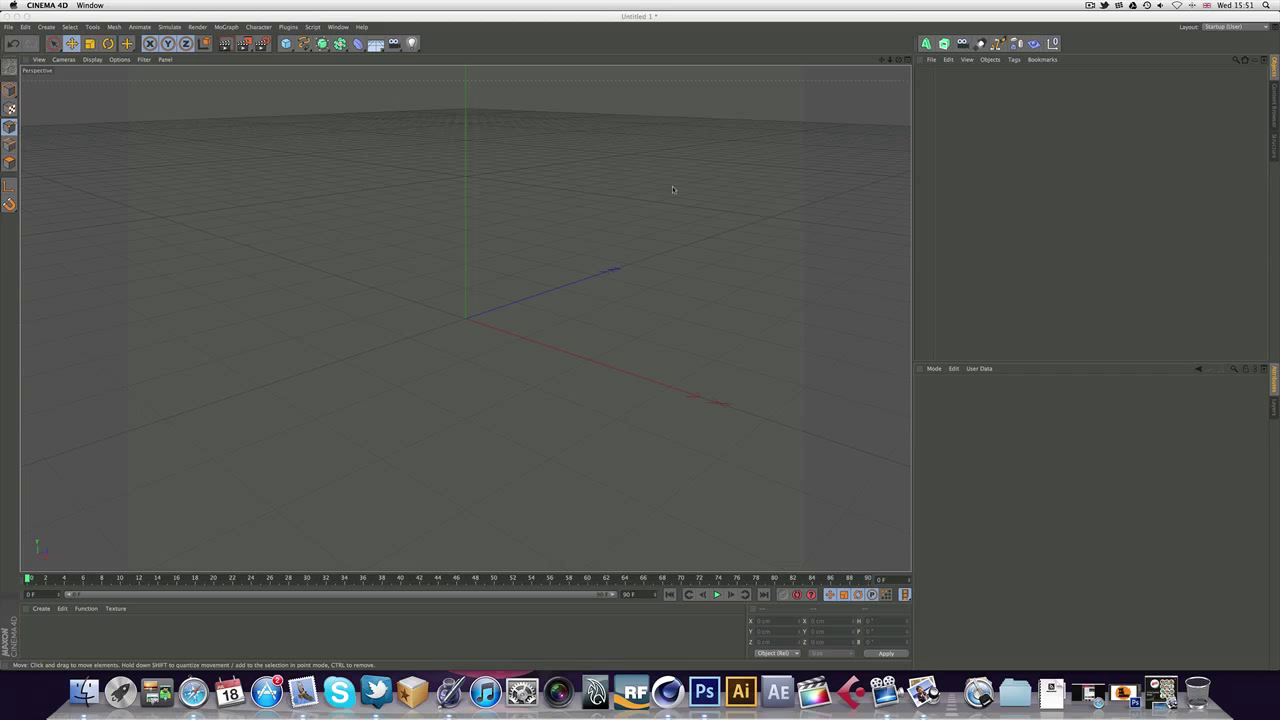
Add a cube primitive and convert it into an editable polygon object.
click(286, 43)
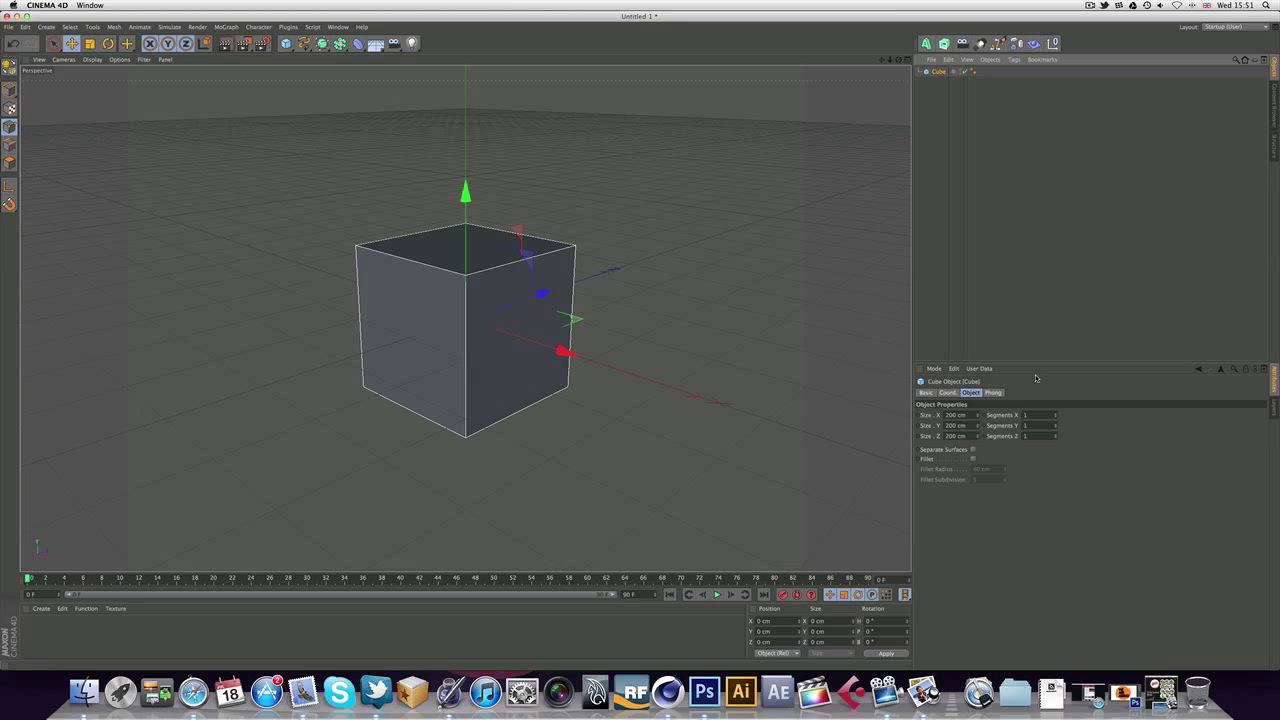
key(c)
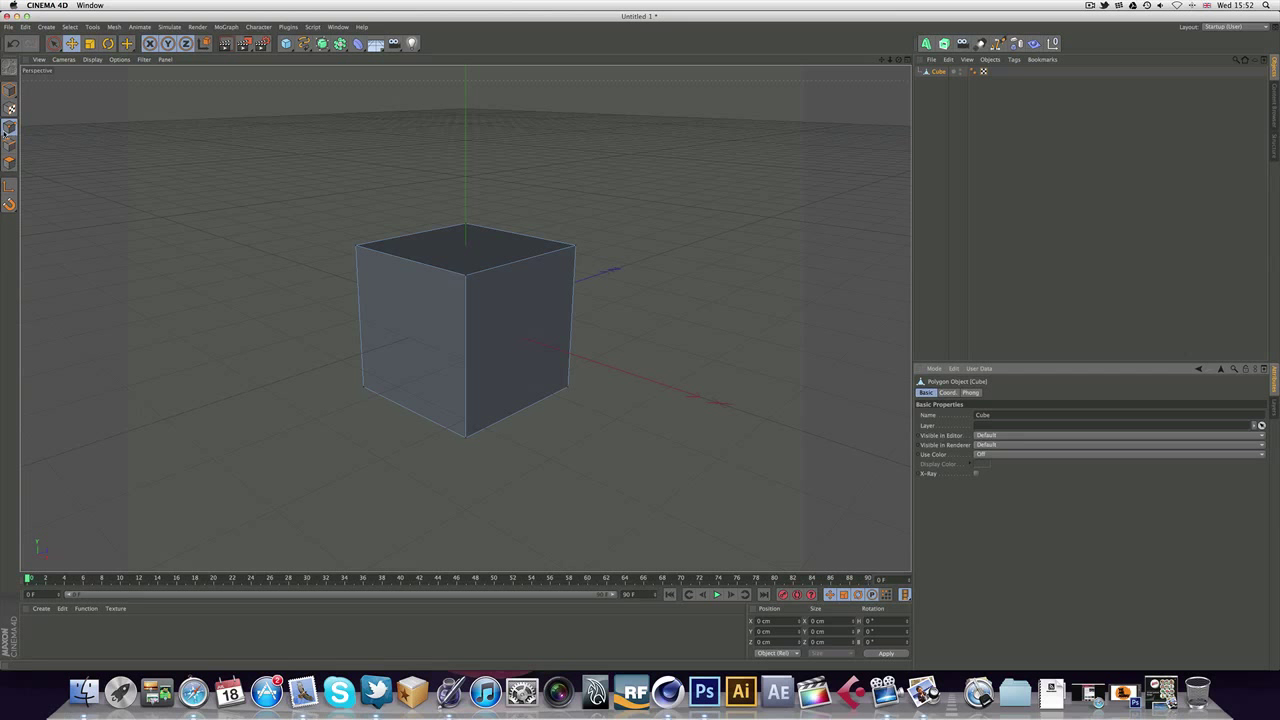
Try moving one of the cube's upper corner points across to about X -98 cm, and undo the move.
click(576, 247)
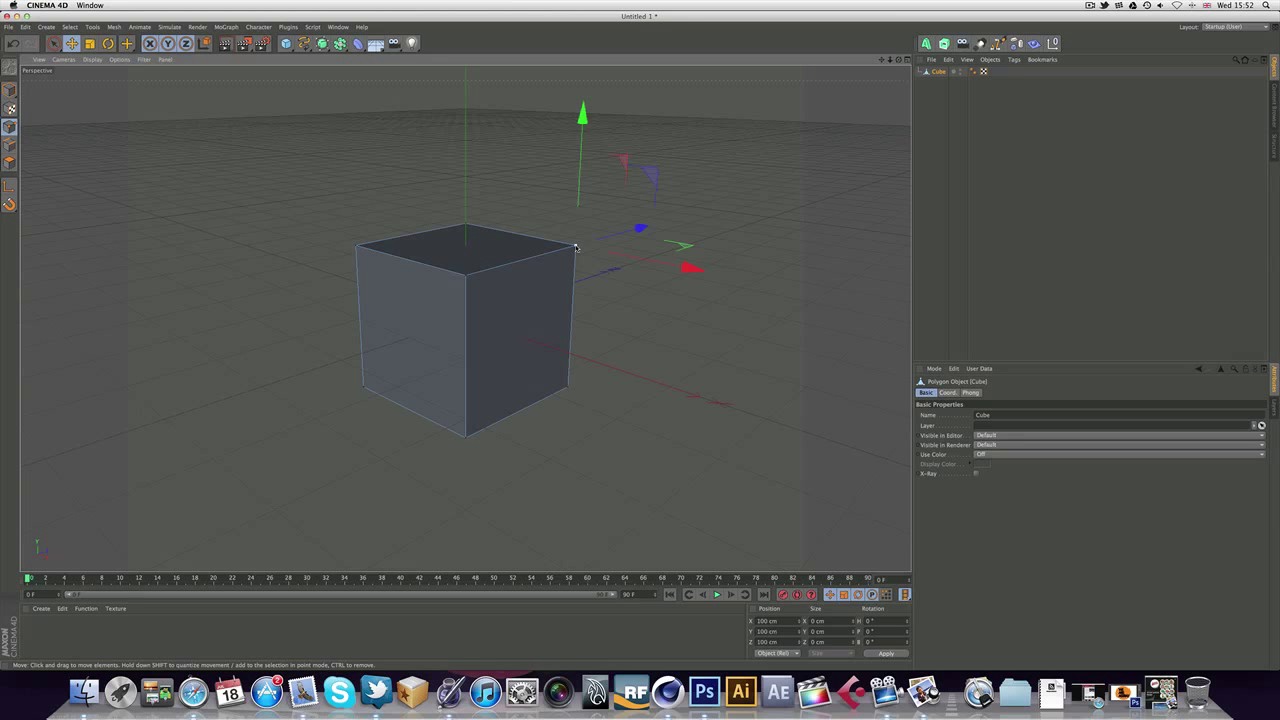
click(466, 276)
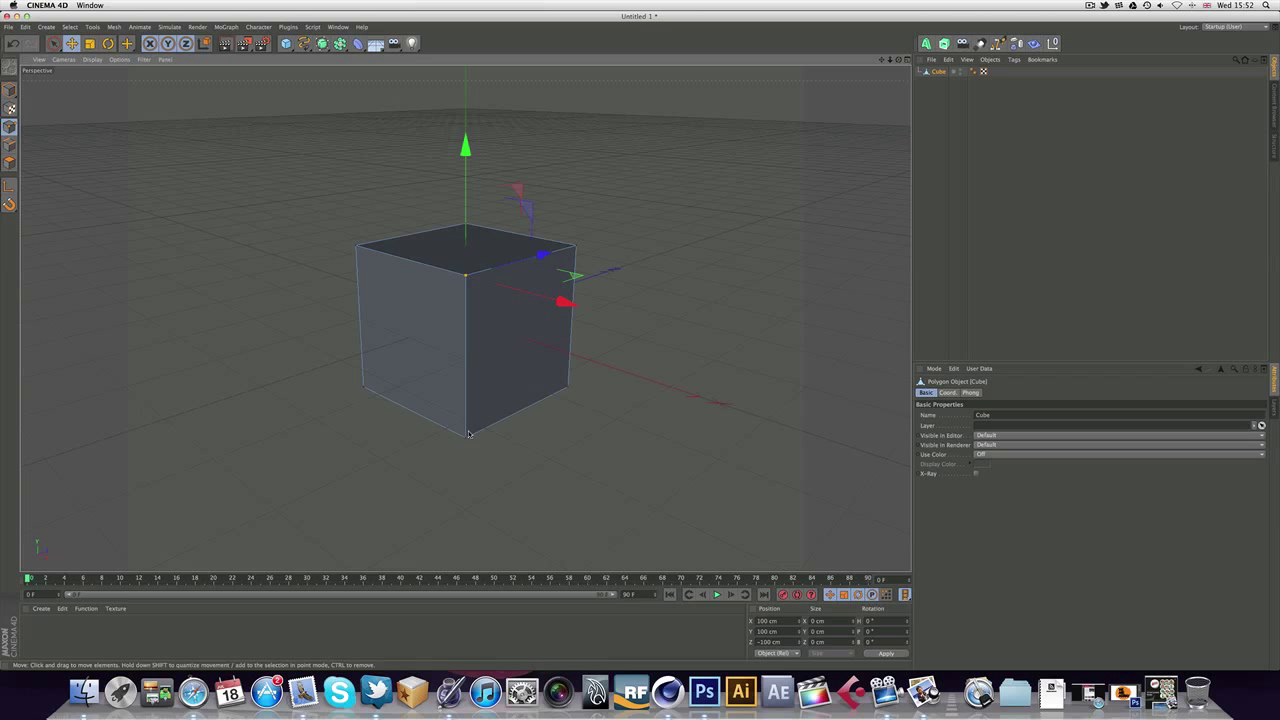
click(576, 247)
drag(648, 262, 511, 253)
drag(898, 59, 805, 75)
alt+drag(465, 318, 465, 318)
drag(898, 59, 876, 60)
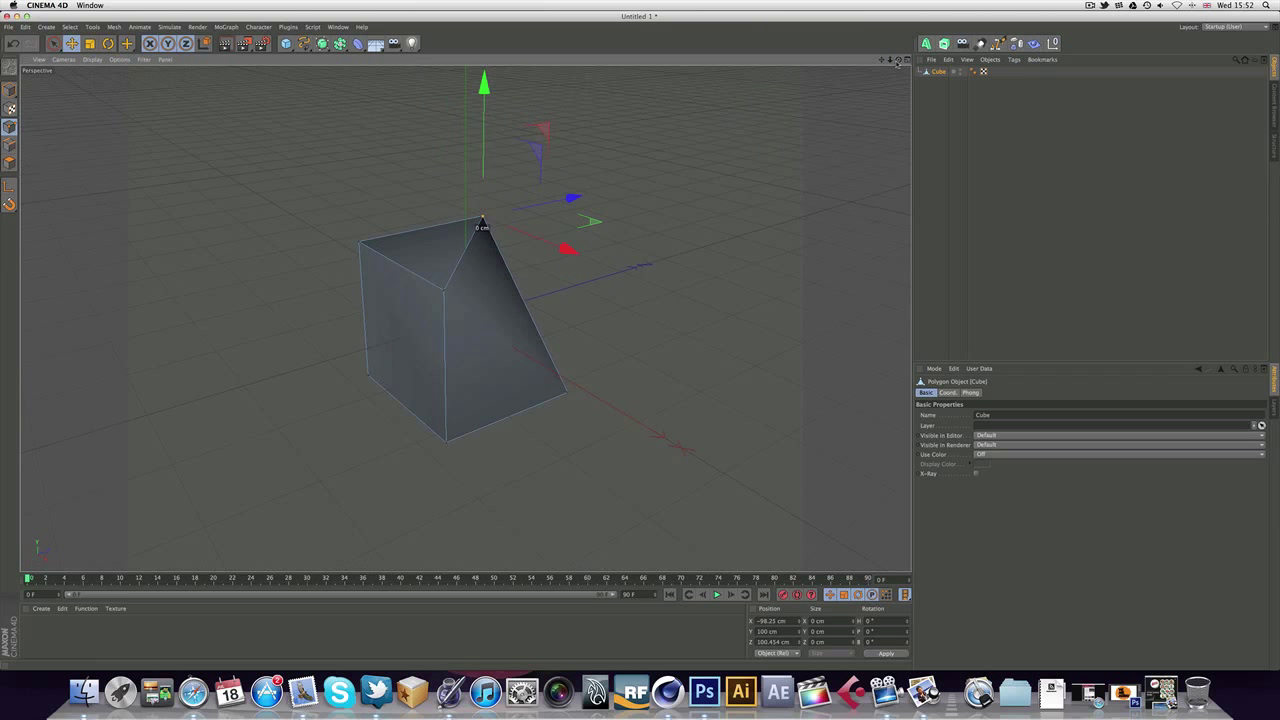
key(super+z)
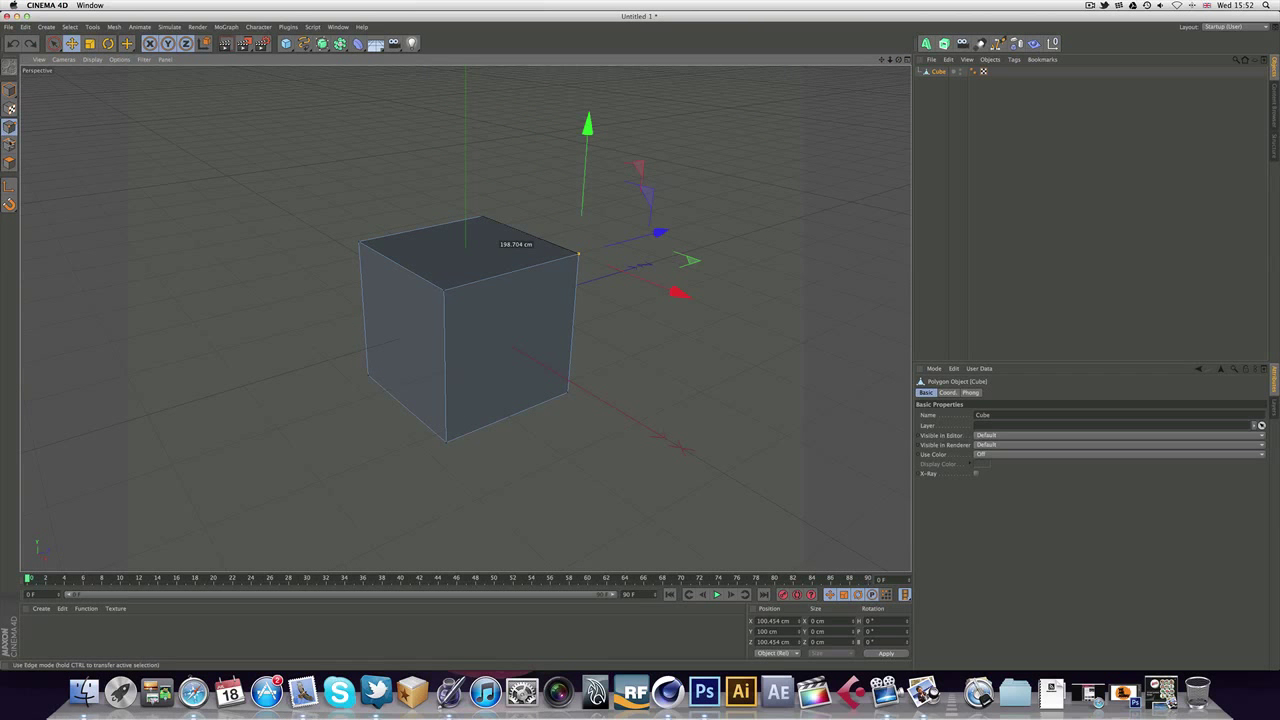
Try moving one upper edge of the cube along its different axes to deform the shape.
click(9, 144)
click(572, 259)
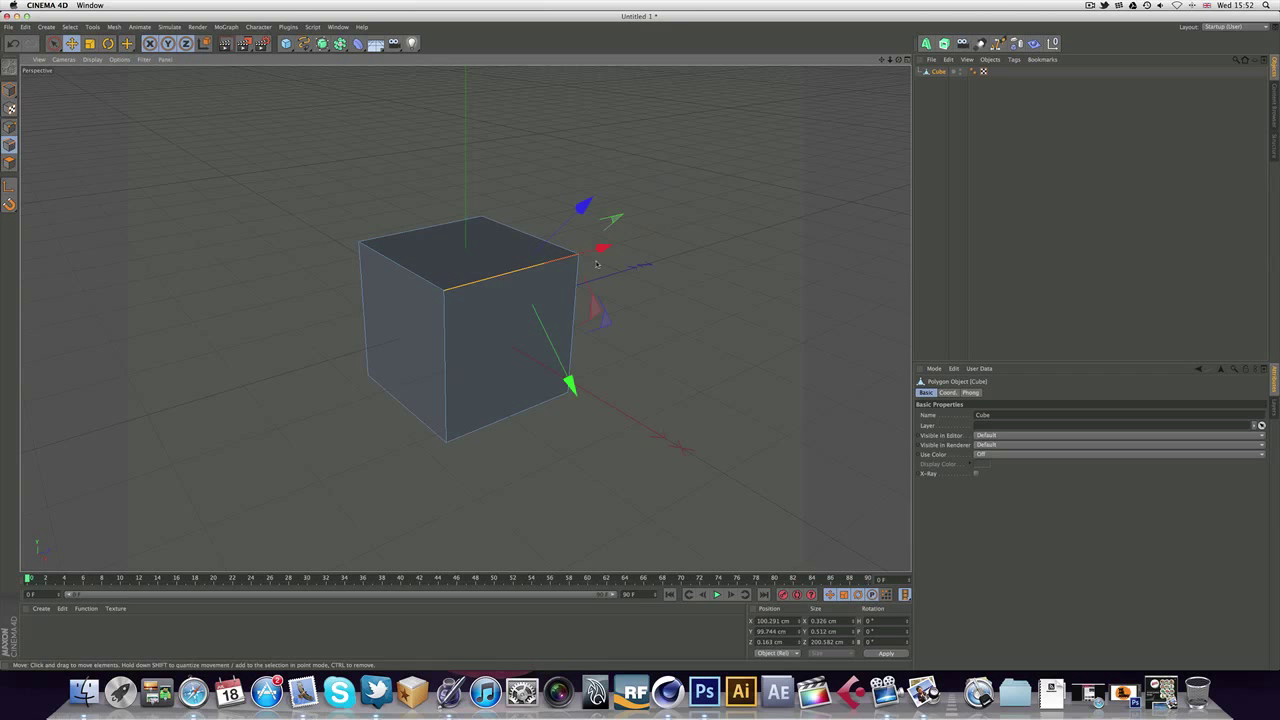
drag(898, 59, 940, 60)
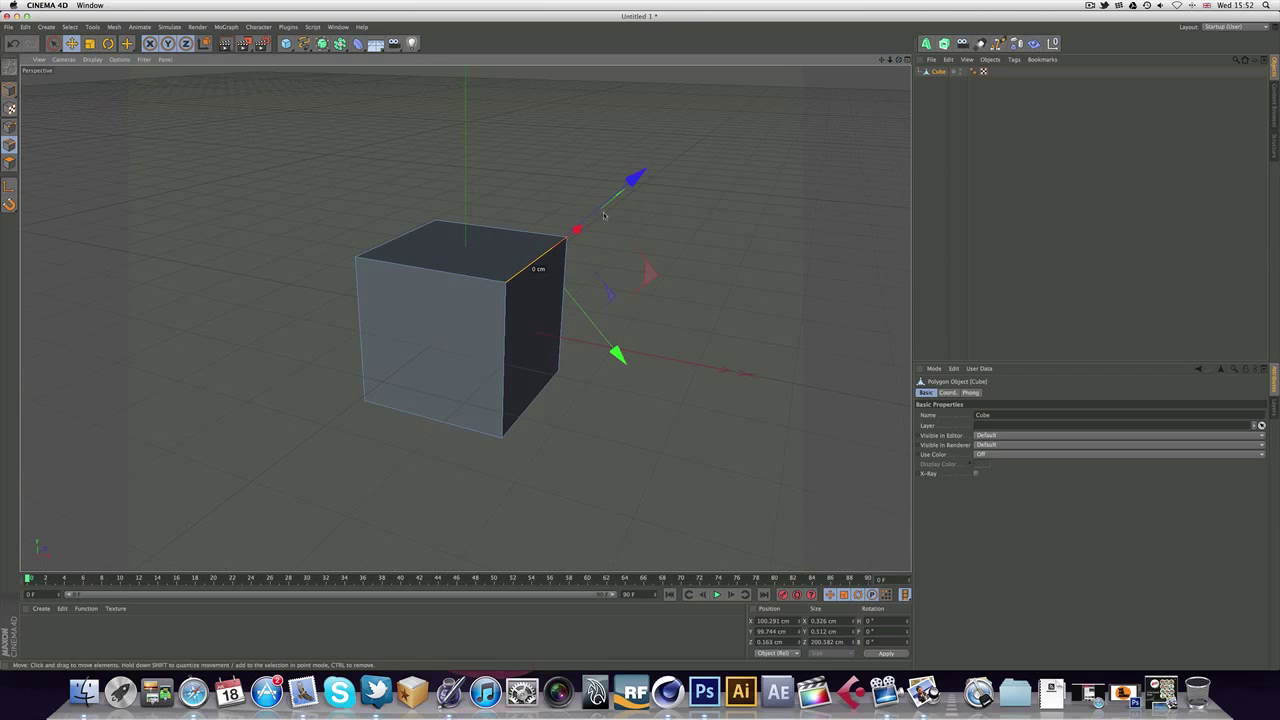
drag(603, 215, 519, 206)
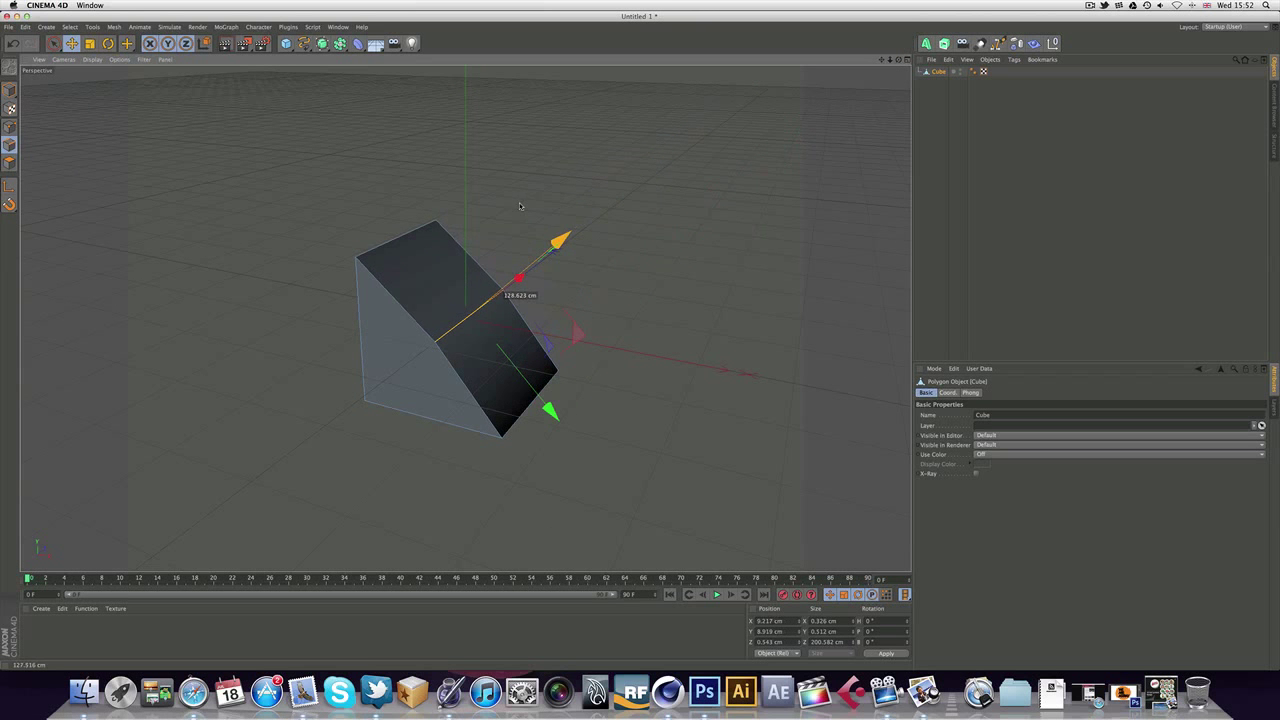
drag(530, 393, 611, 448)
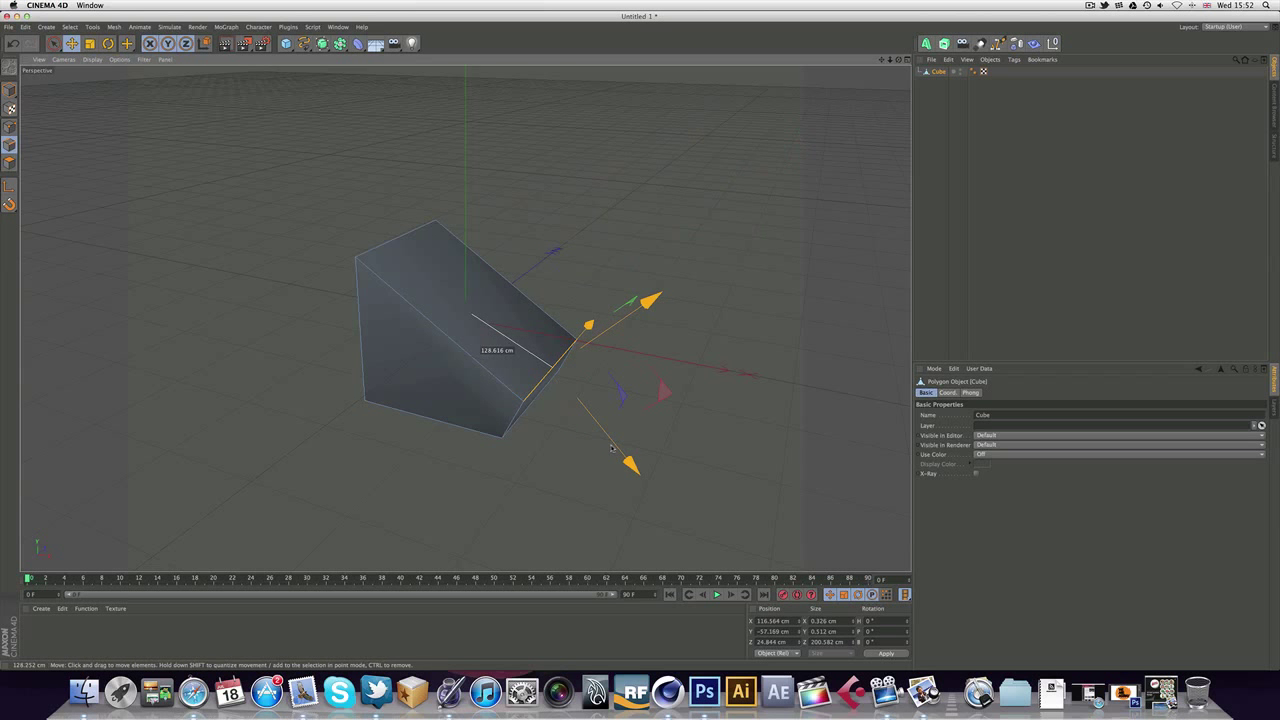
drag(589, 325, 510, 318)
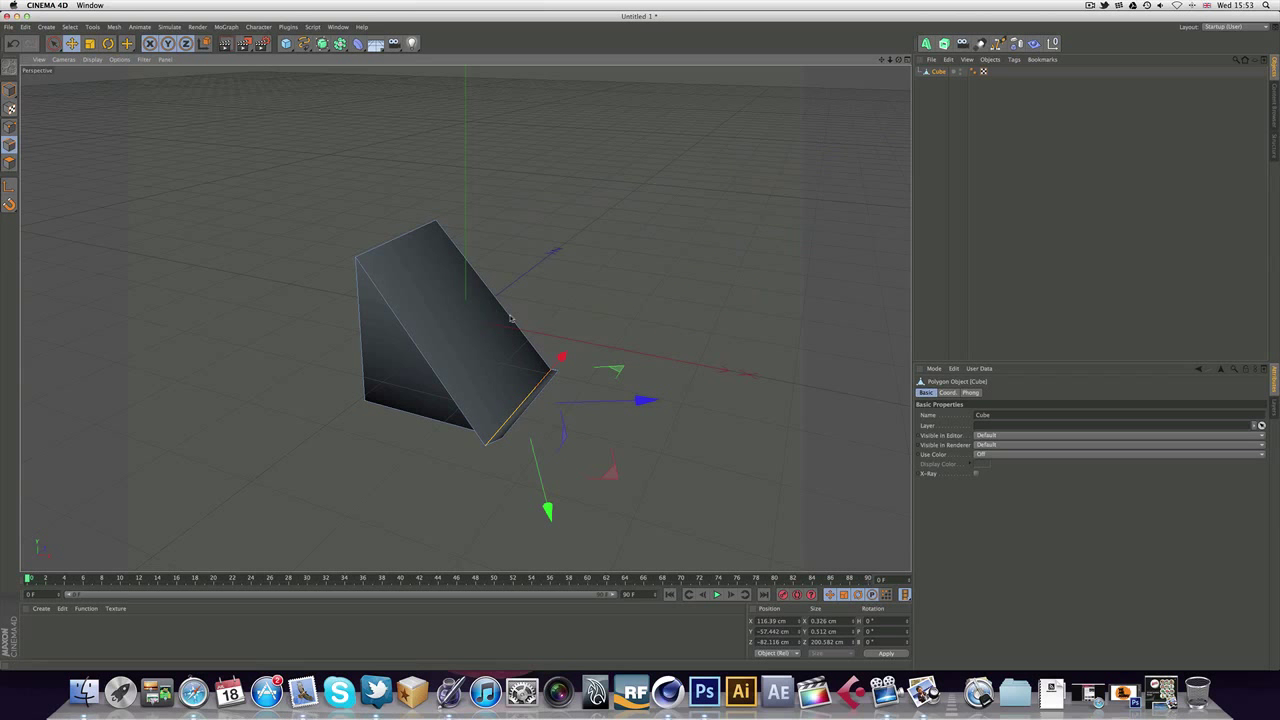
drag(636, 395, 654, 391)
Undo all the edge moves on the cube.
key(super+z)
key(super+z)
key(super+z)
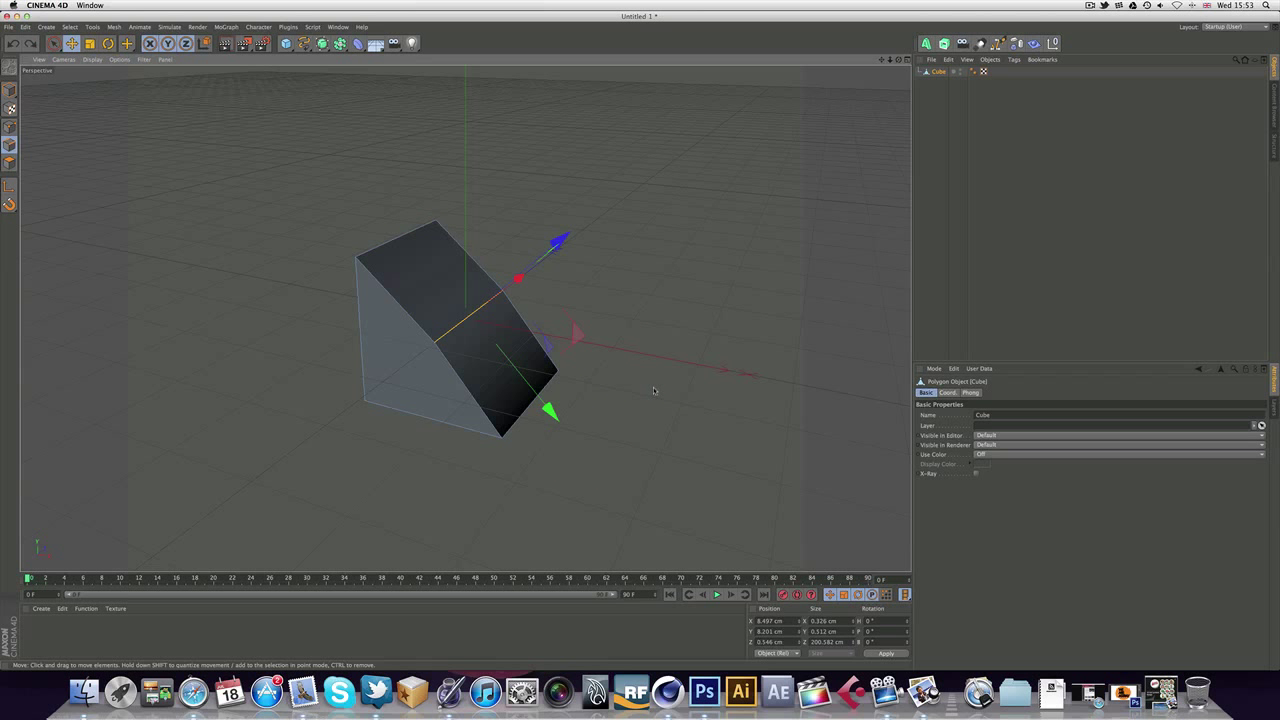
key(super+z)
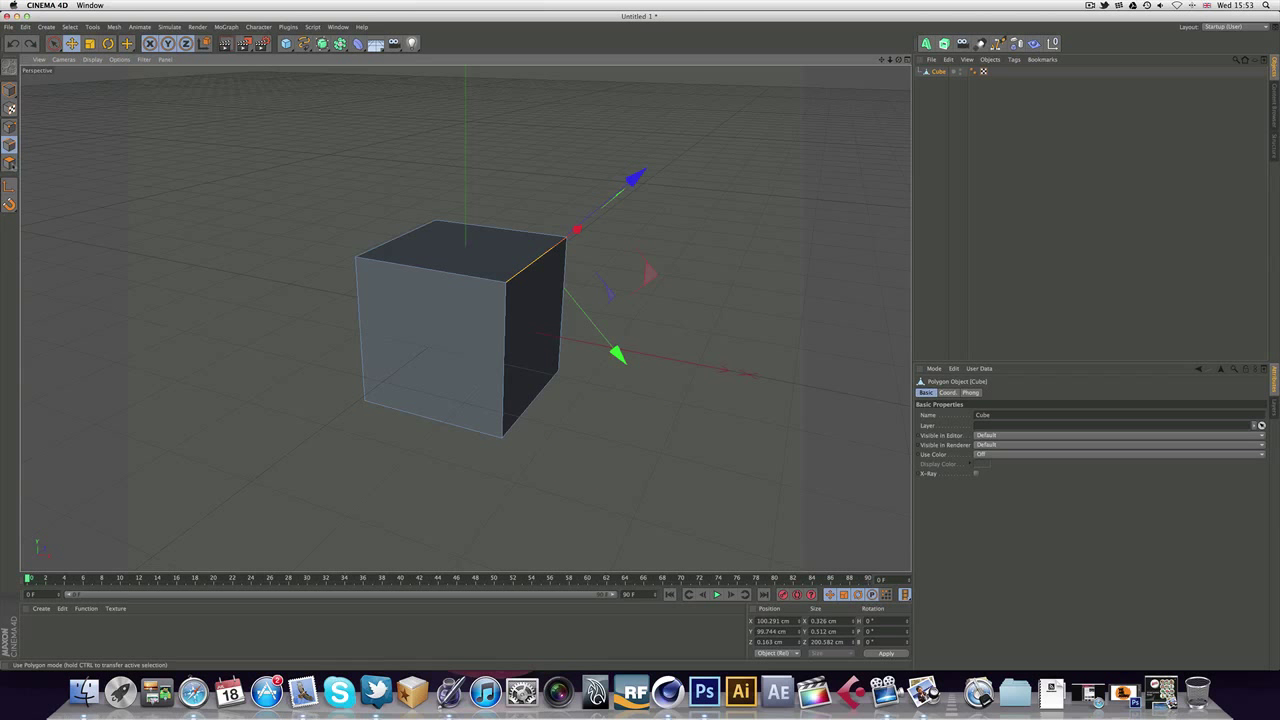
Raise the cube's top polygon to about Y 126 cm.
click(9, 162)
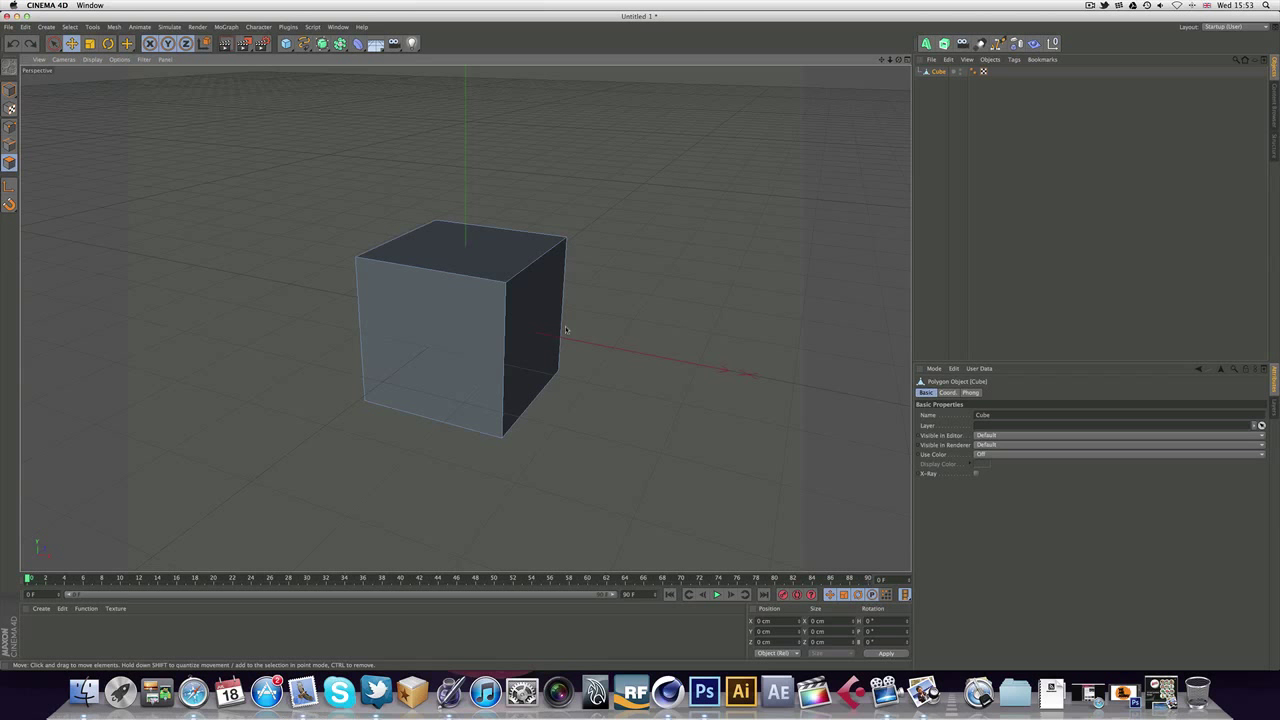
click(479, 246)
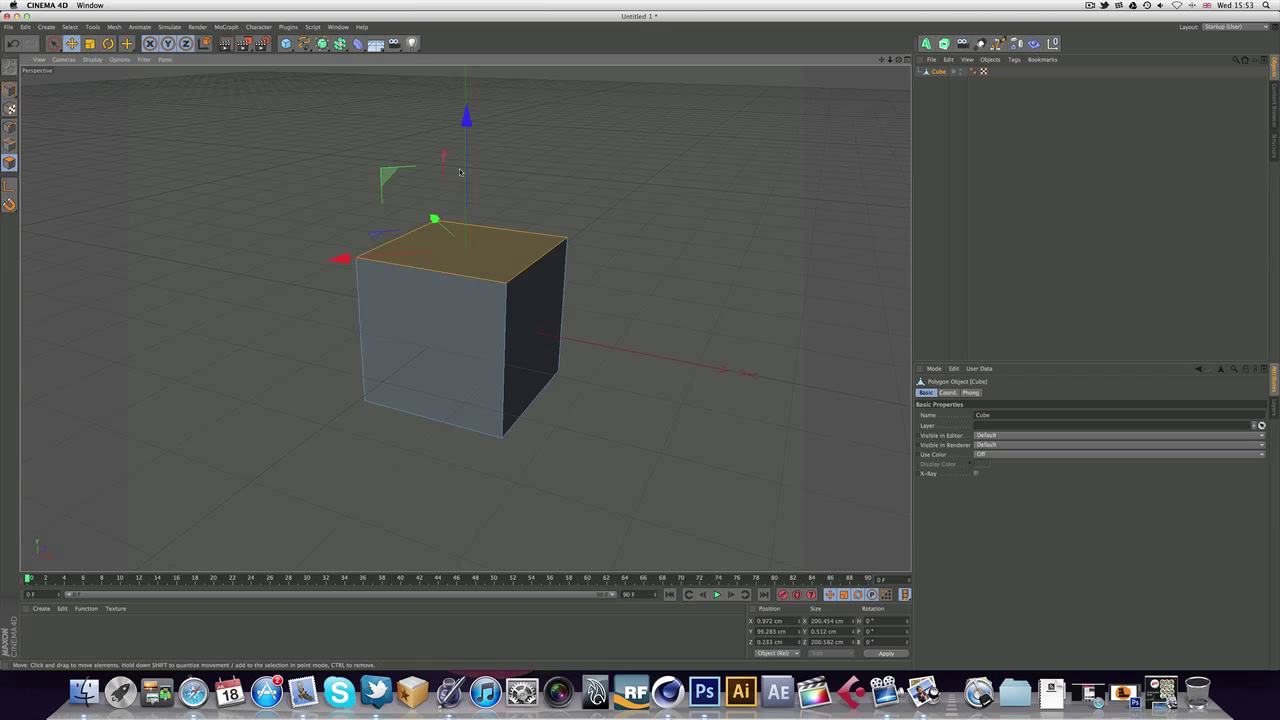
drag(466, 120, 447, 80)
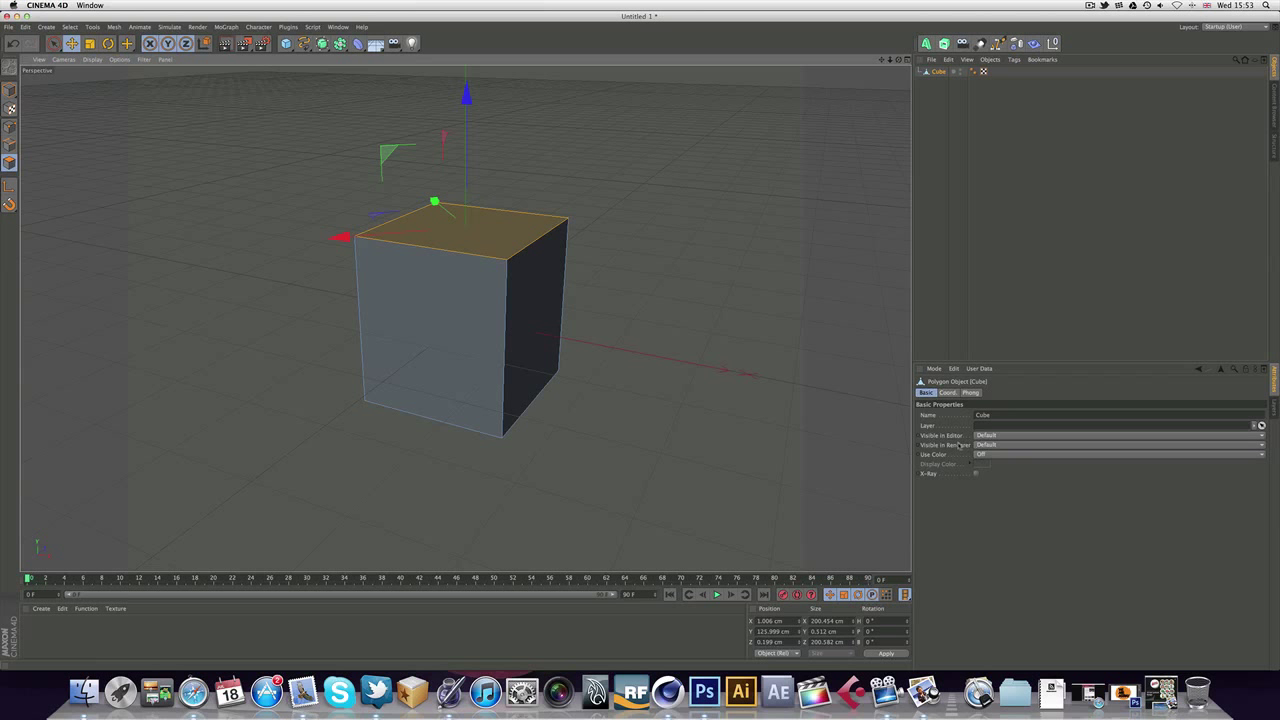
right_click(491, 240)
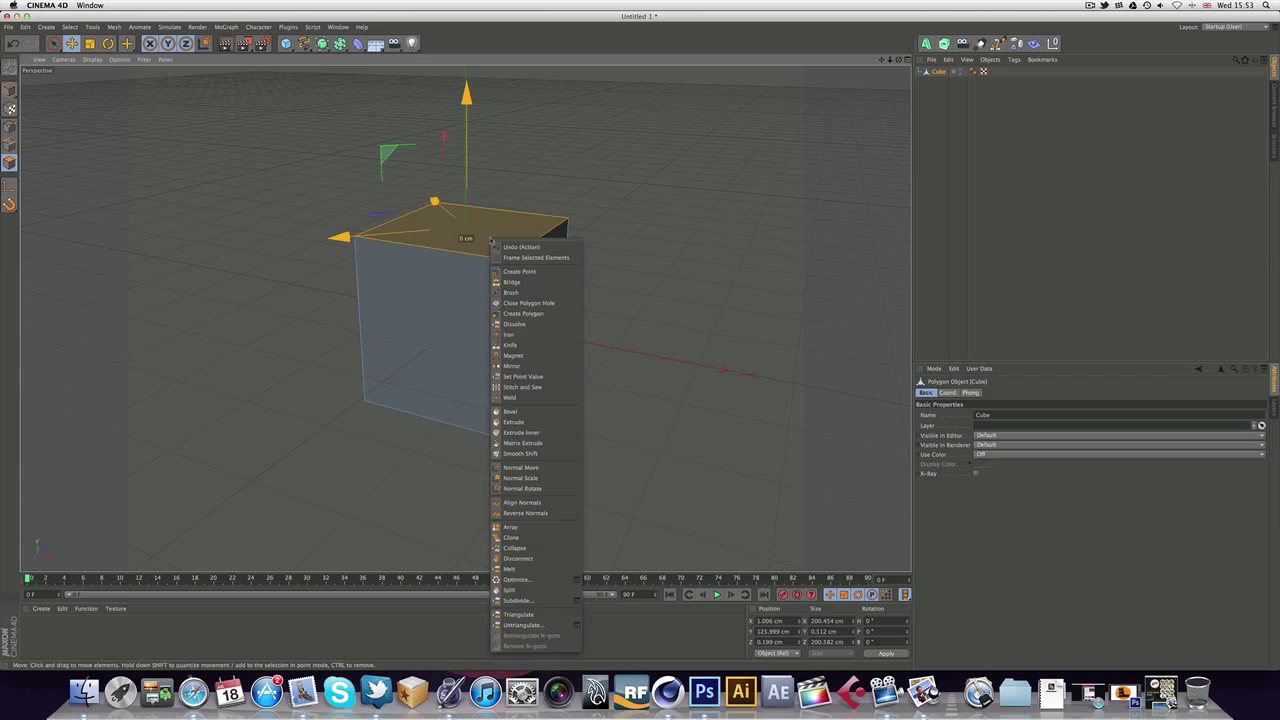
click(465, 233)
right_click(461, 224)
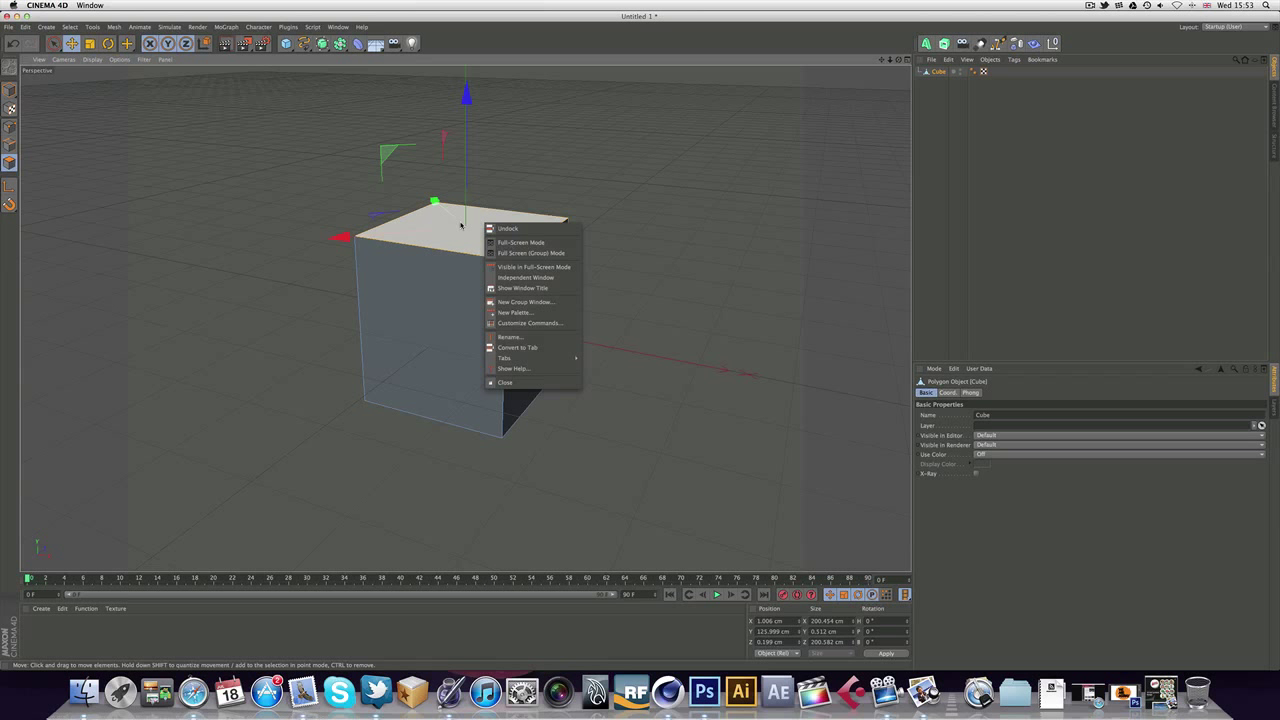
click(461, 224)
right_click(453, 237)
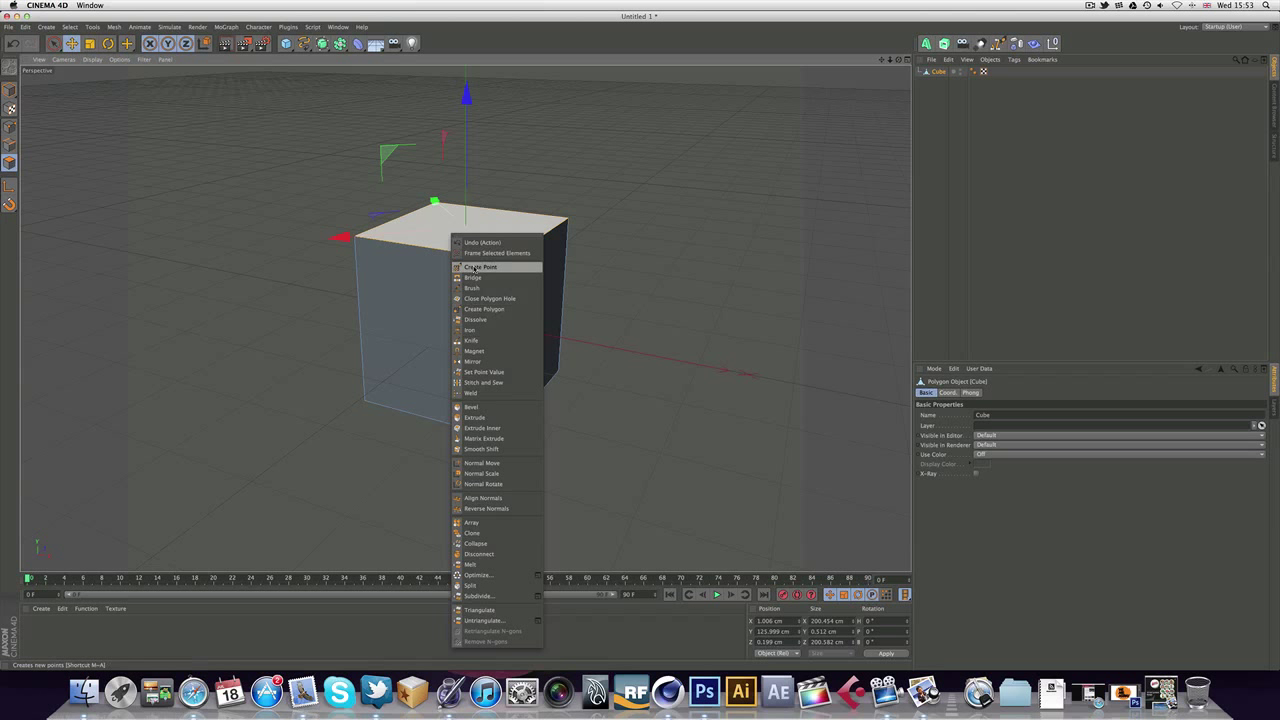
click(9, 145)
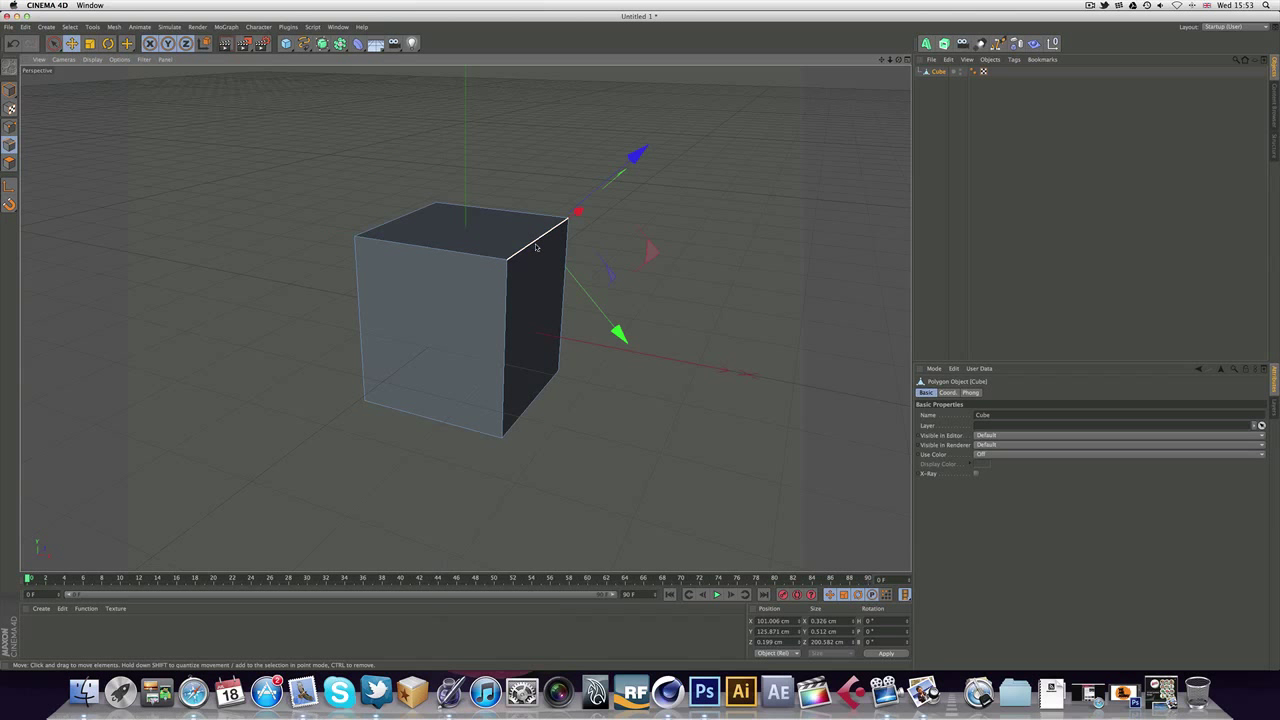
drag(898, 59, 738, 75)
Cut the cube's side polygon facing the positive X axis vertically near its middle with the Knife tool.
click(9, 162)
click(520, 310)
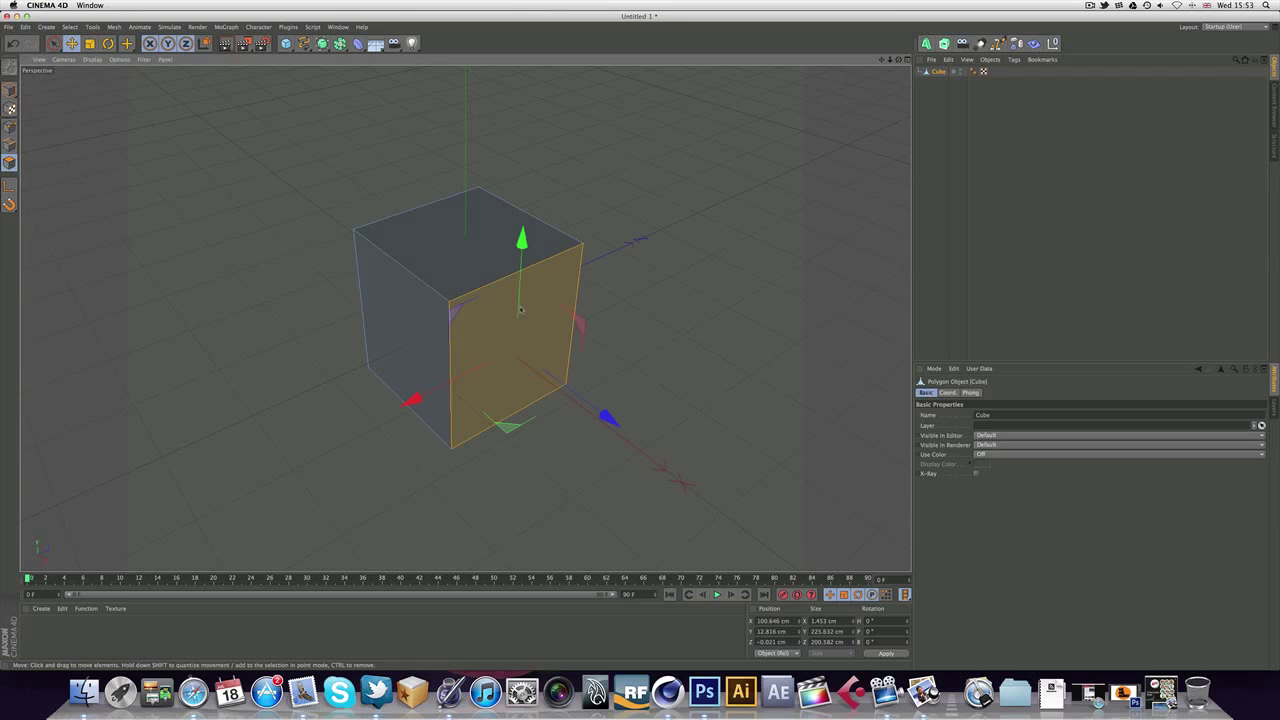
alt+drag(430, 384, 472, 320)
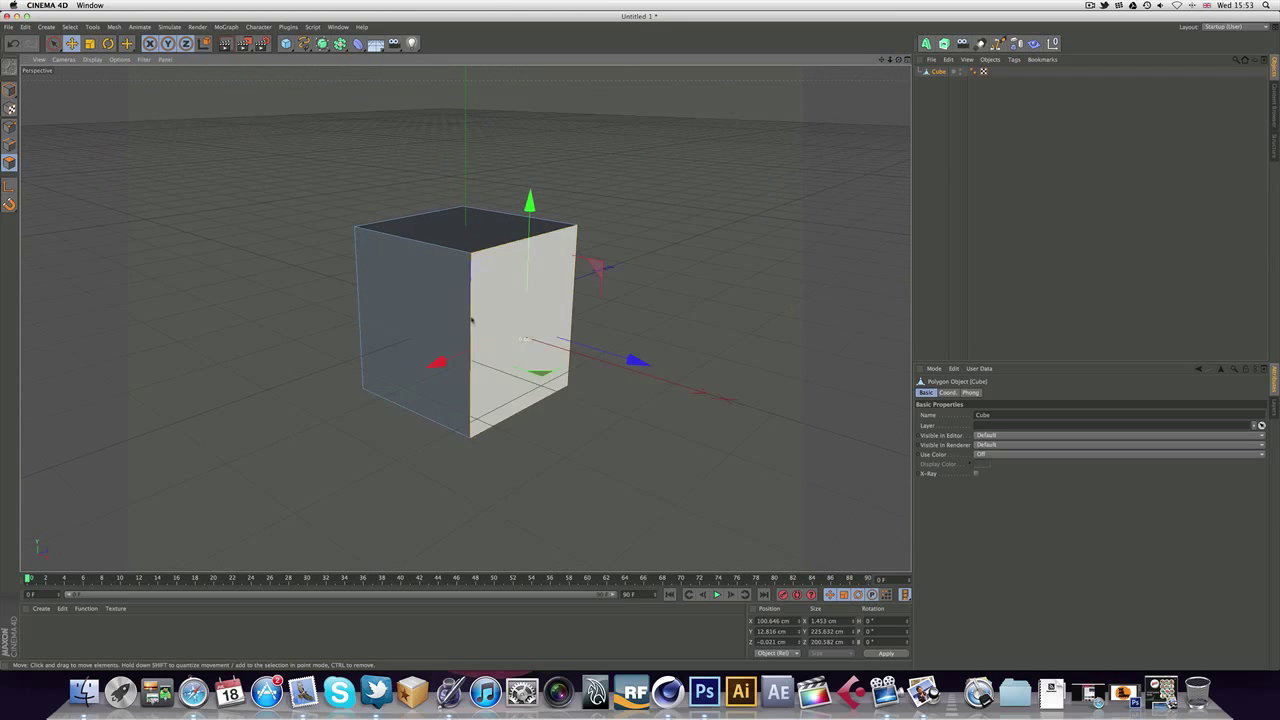
right_click(531, 300)
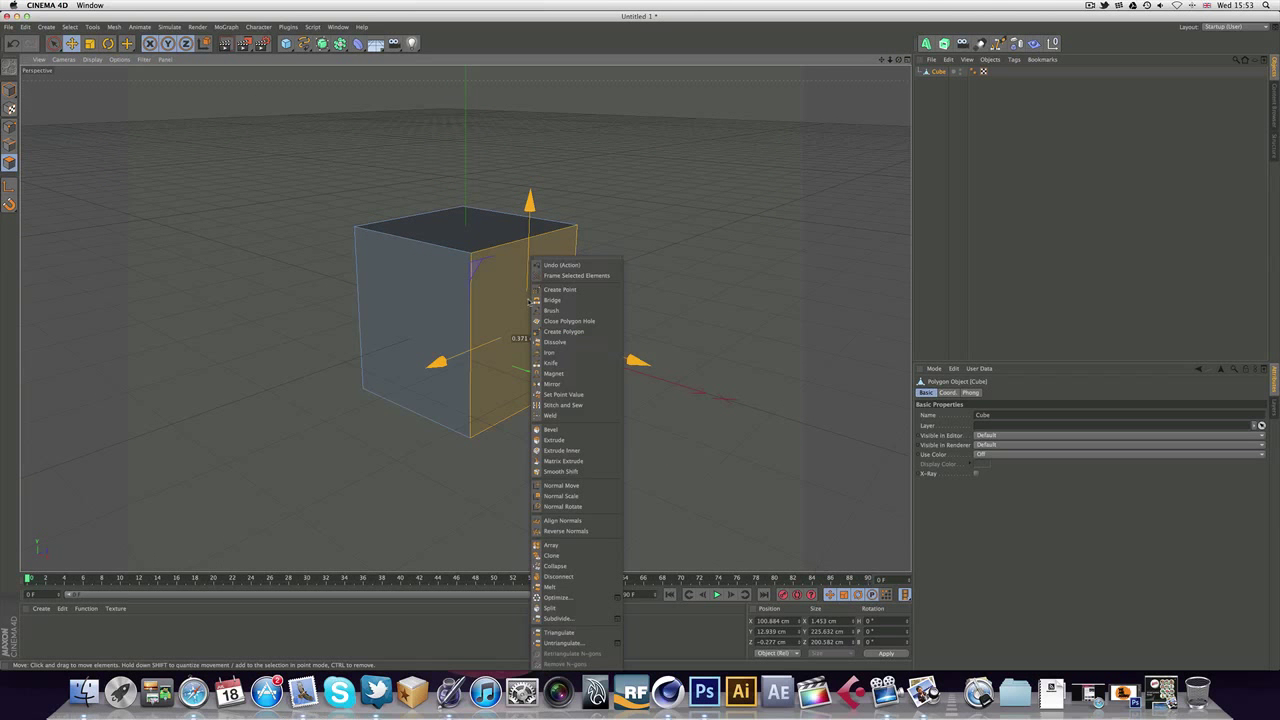
click(551, 364)
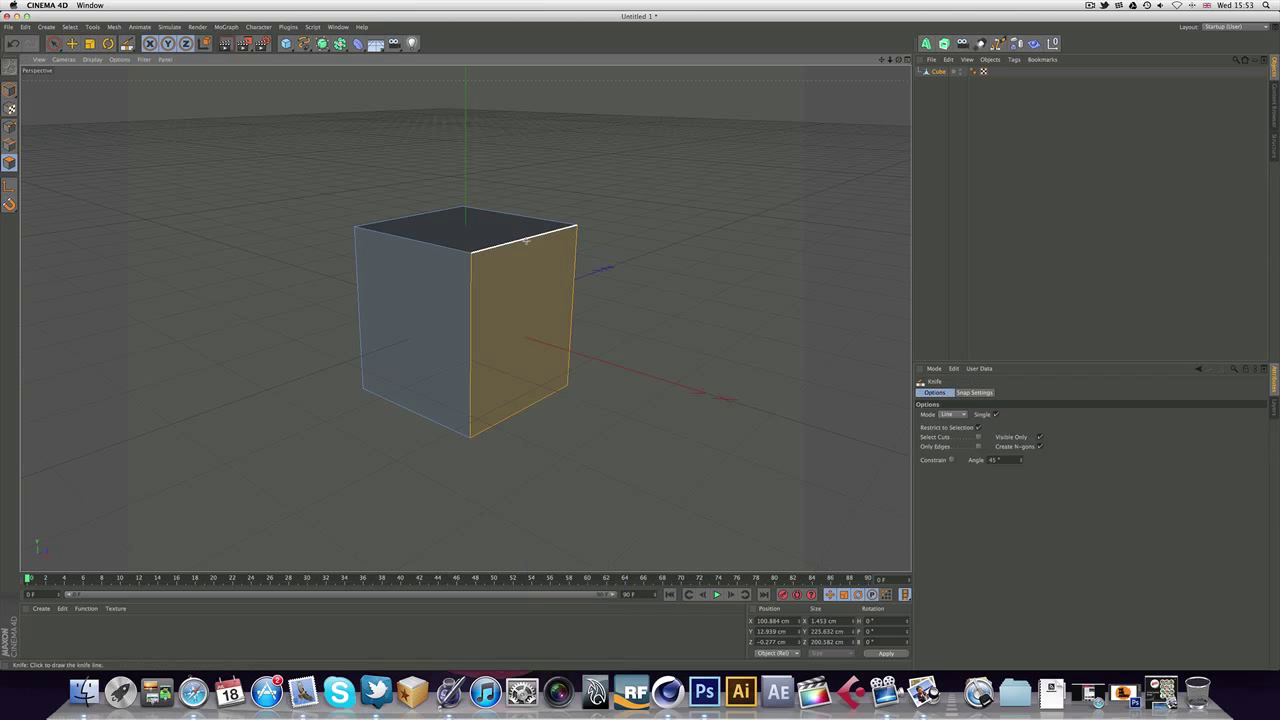
drag(522, 216, 524, 445)
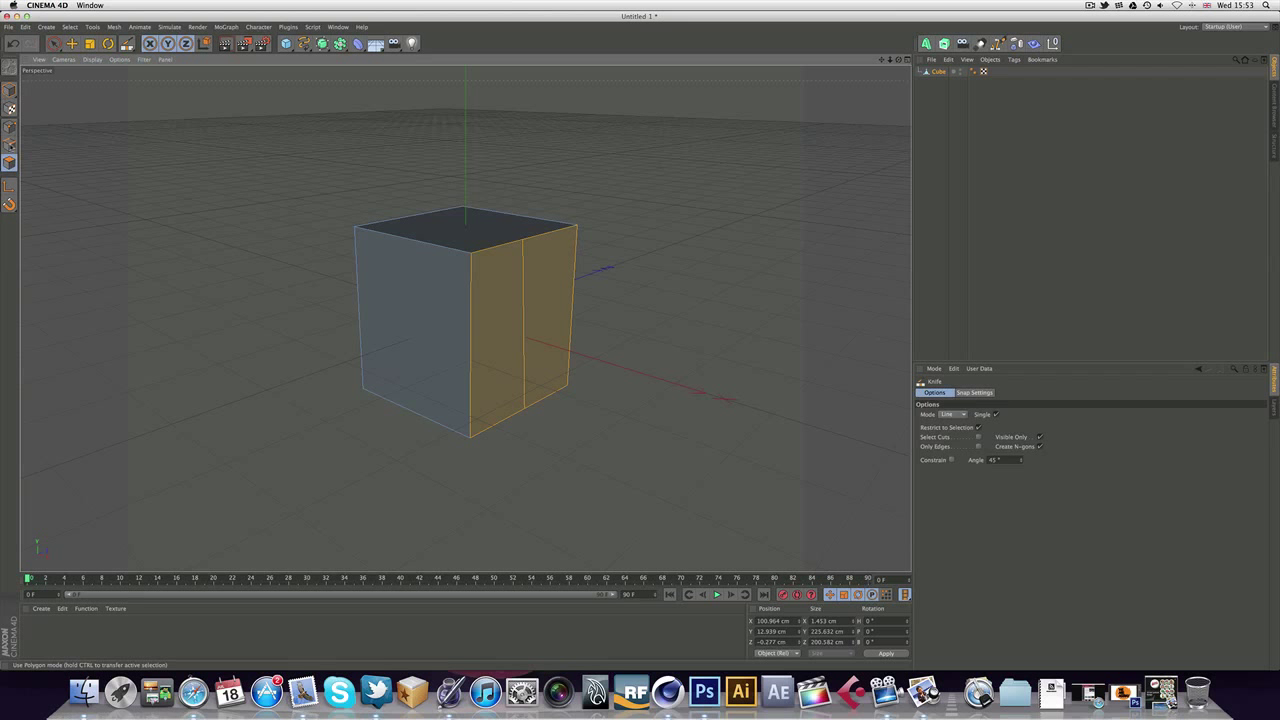
Move the vertical edge made by the knife cut outward to about X 204 cm.
click(9, 145)
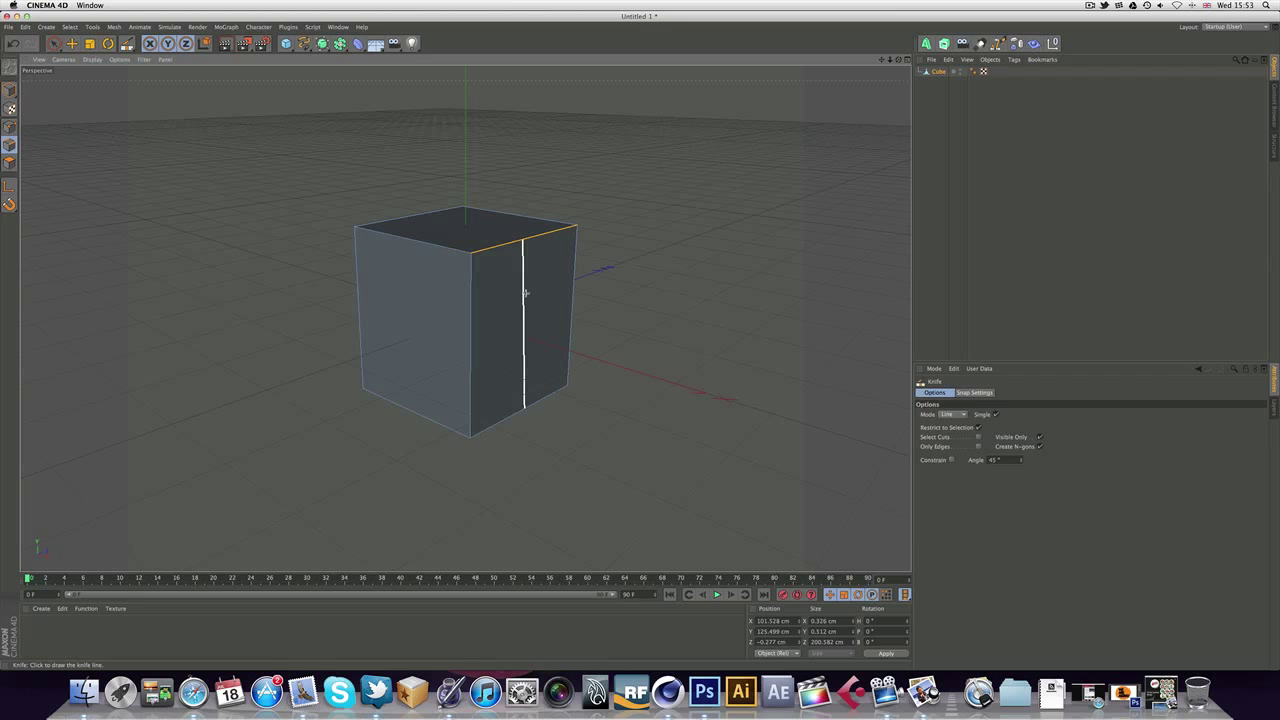
click(426, 243)
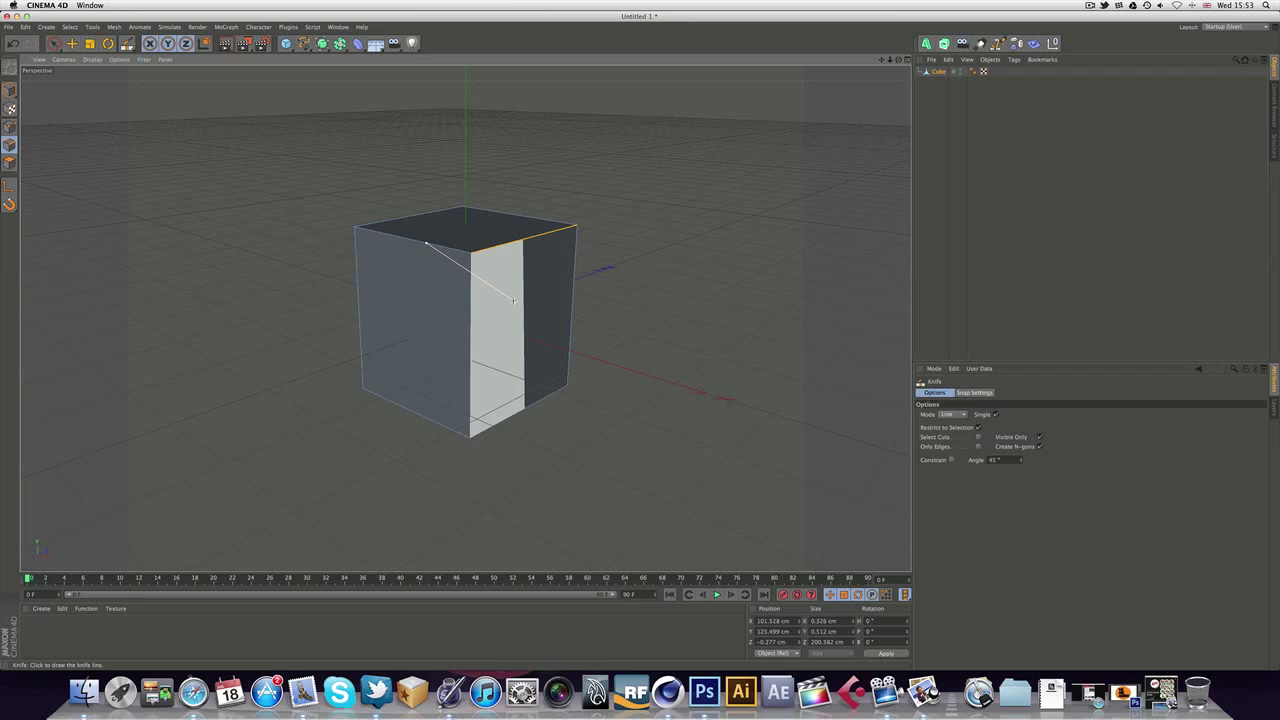
key(Escape)
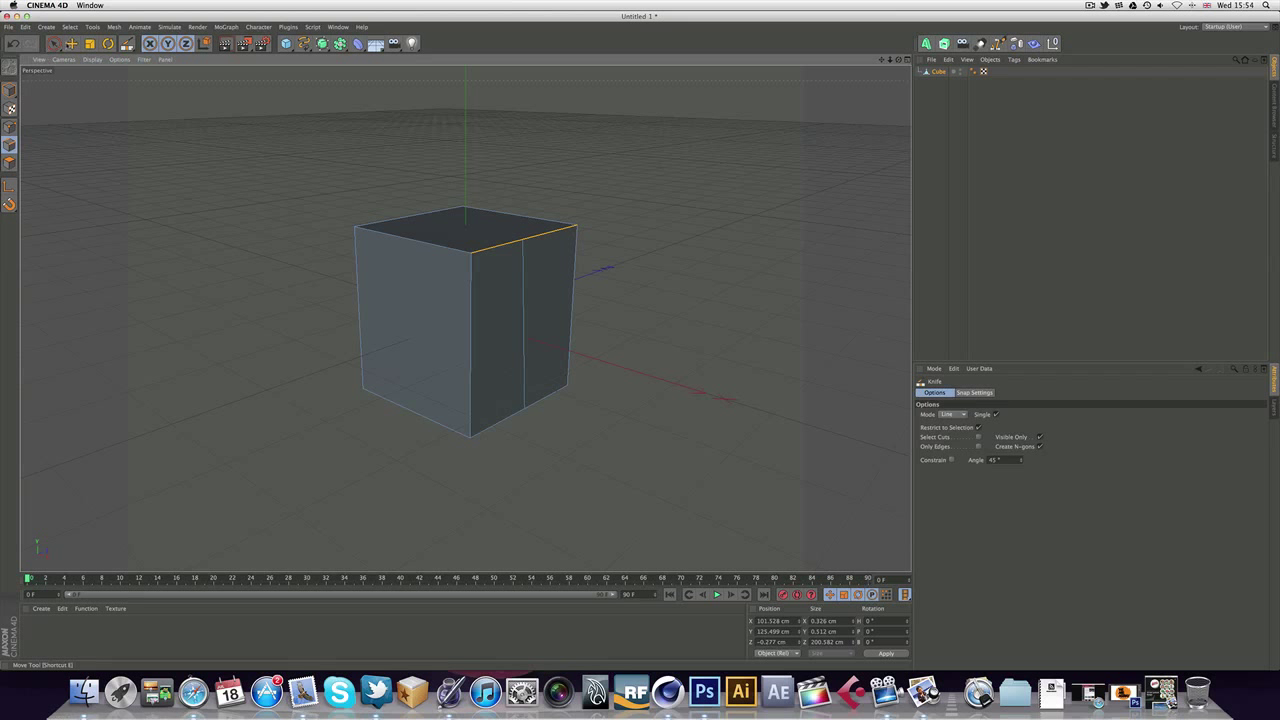
click(71, 43)
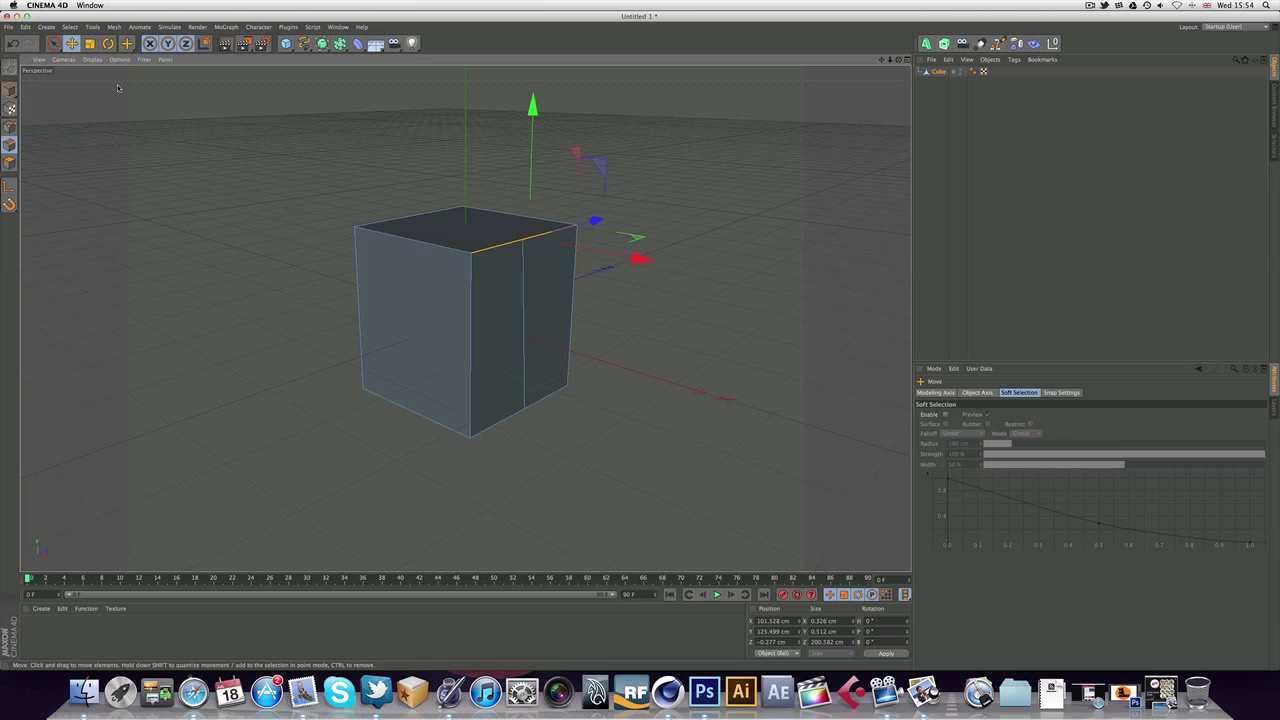
click(523, 320)
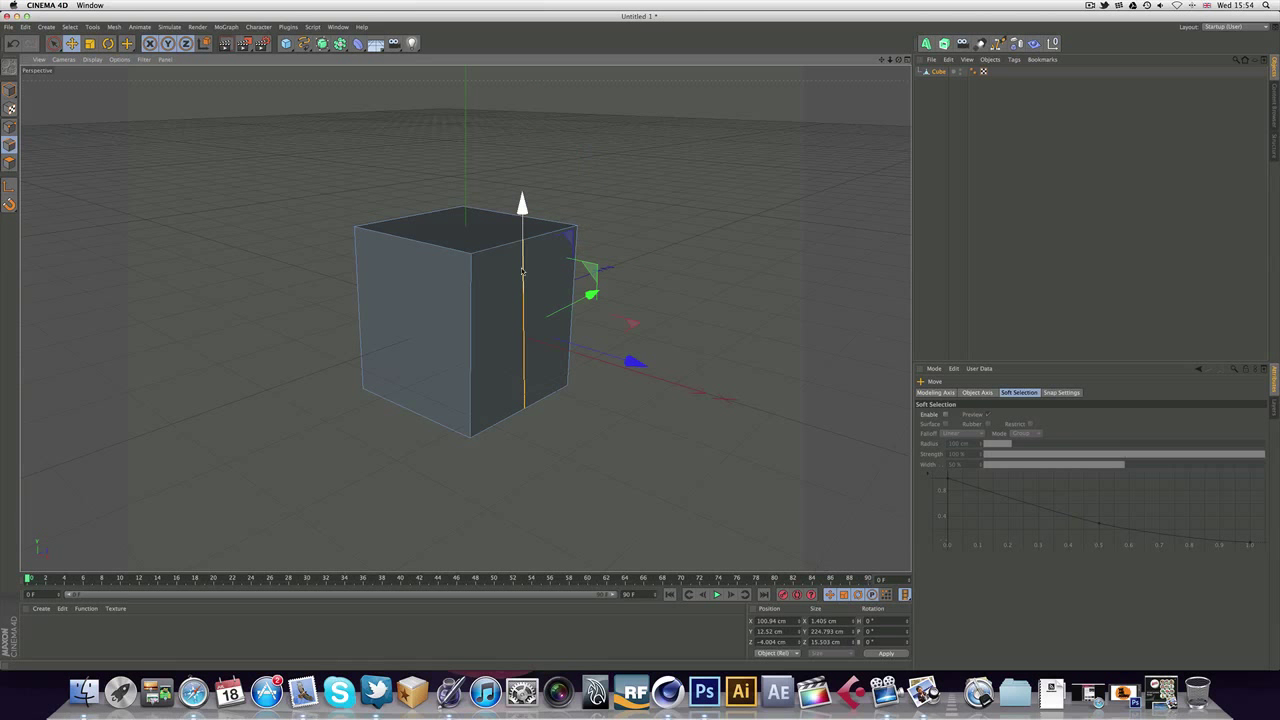
drag(634, 360, 668, 391)
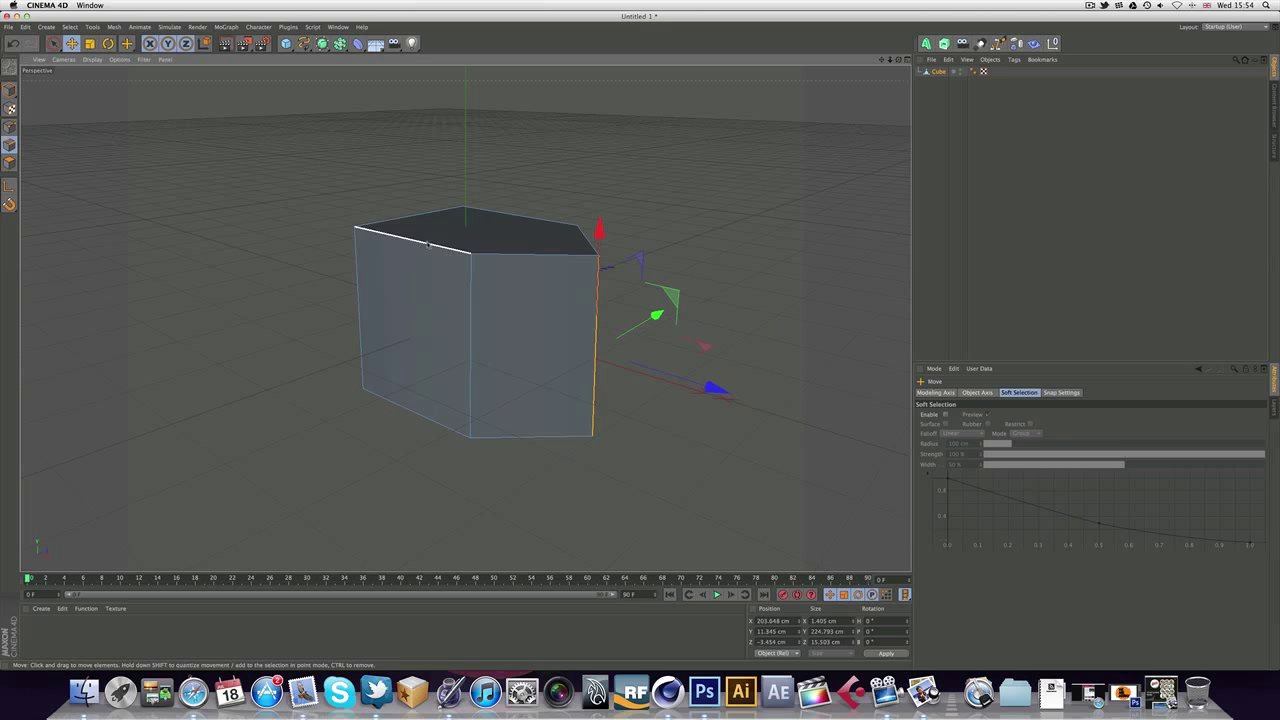
click(428, 244)
click(598, 306)
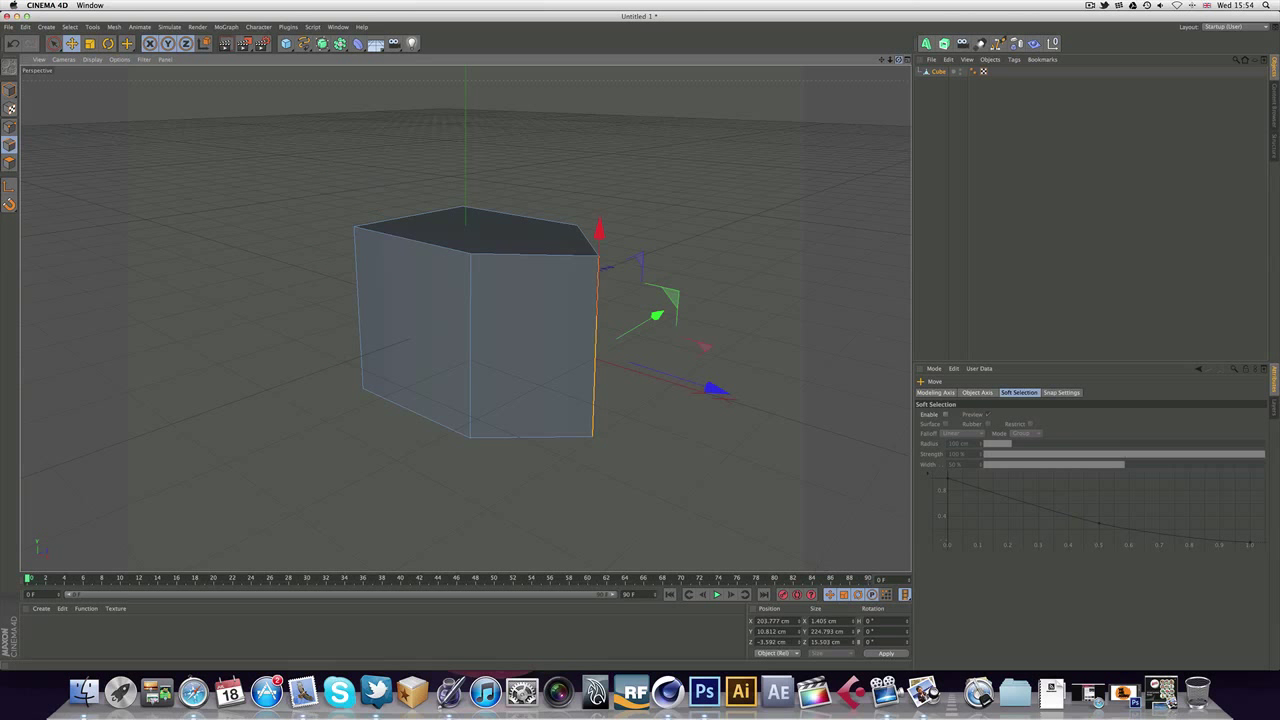
Select the cube's top polygon in polygon mode and examine the modelling commands offered for it.
drag(898, 59, 898, 59)
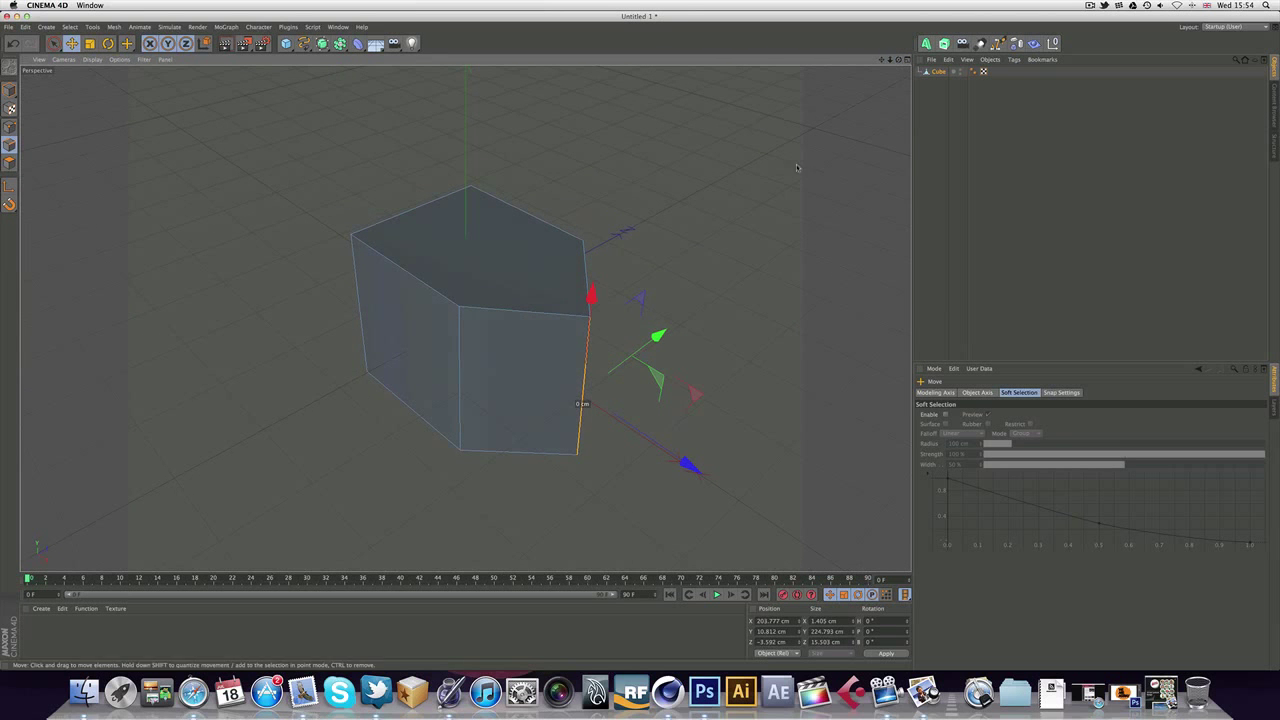
click(526, 213)
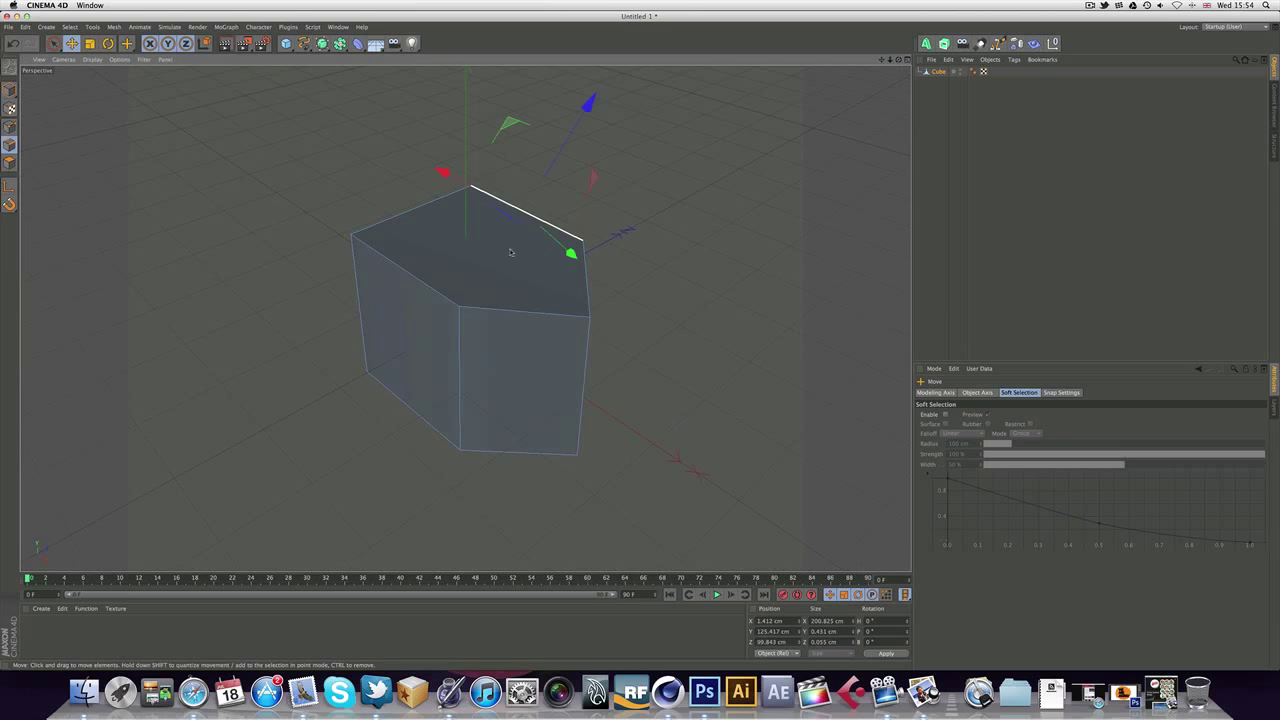
click(11, 163)
click(537, 240)
right_click(537, 240)
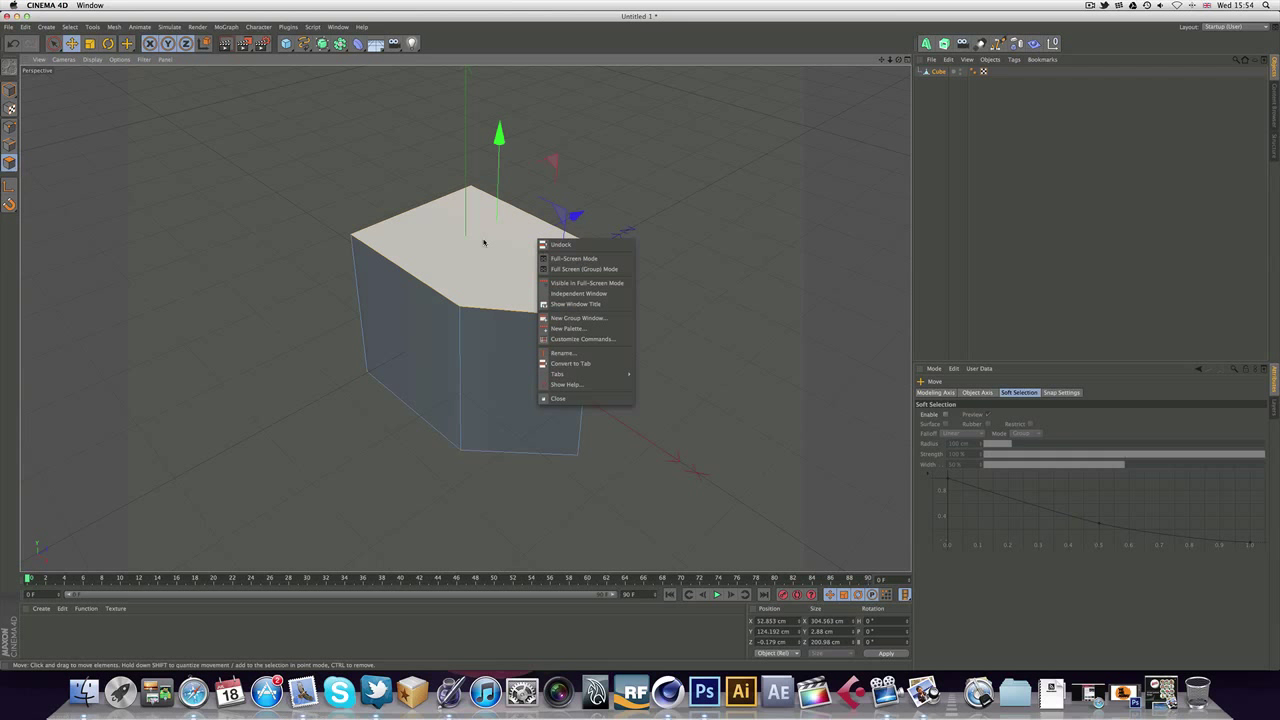
click(483, 242)
right_click(484, 241)
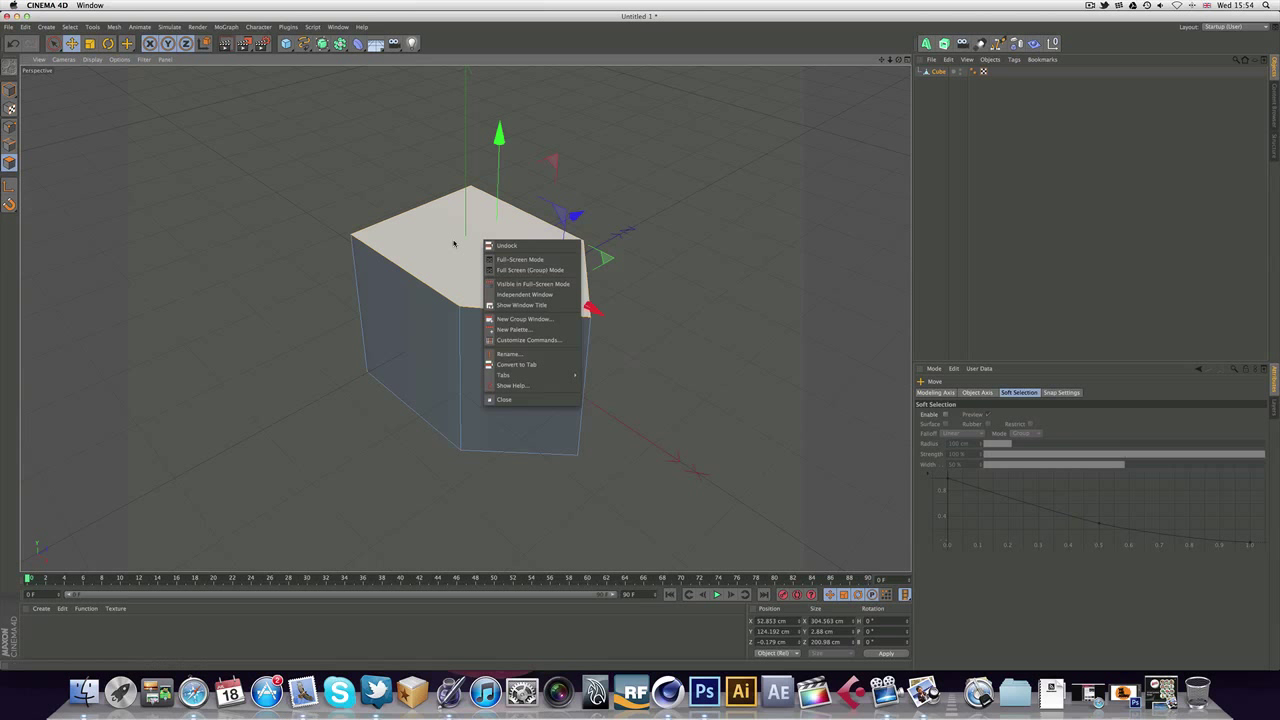
click(465, 242)
click(465, 242)
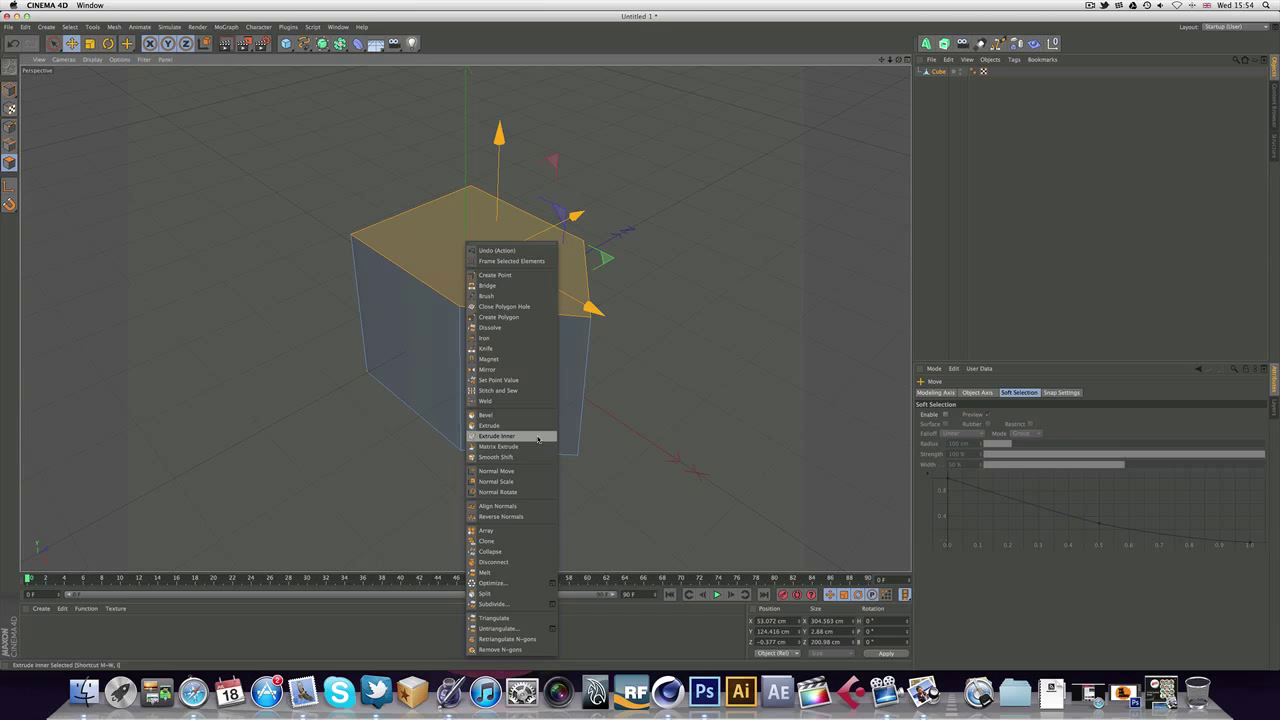
click(401, 262)
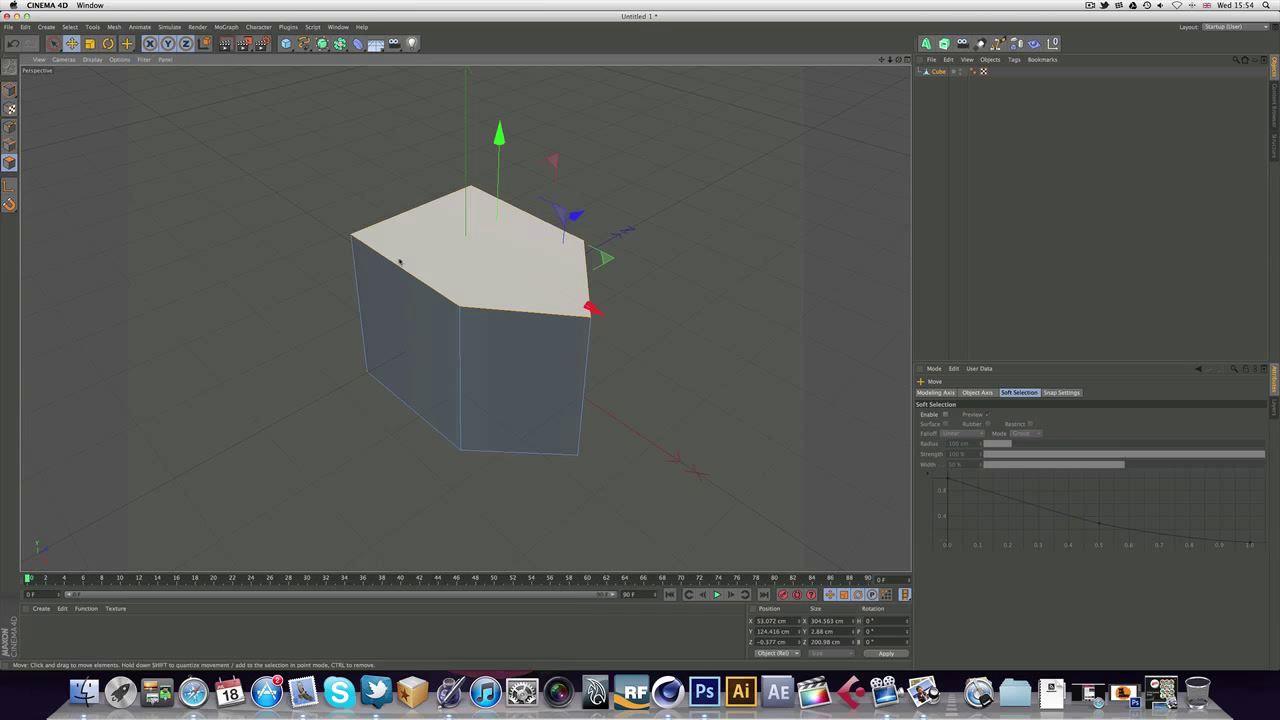
click(401, 262)
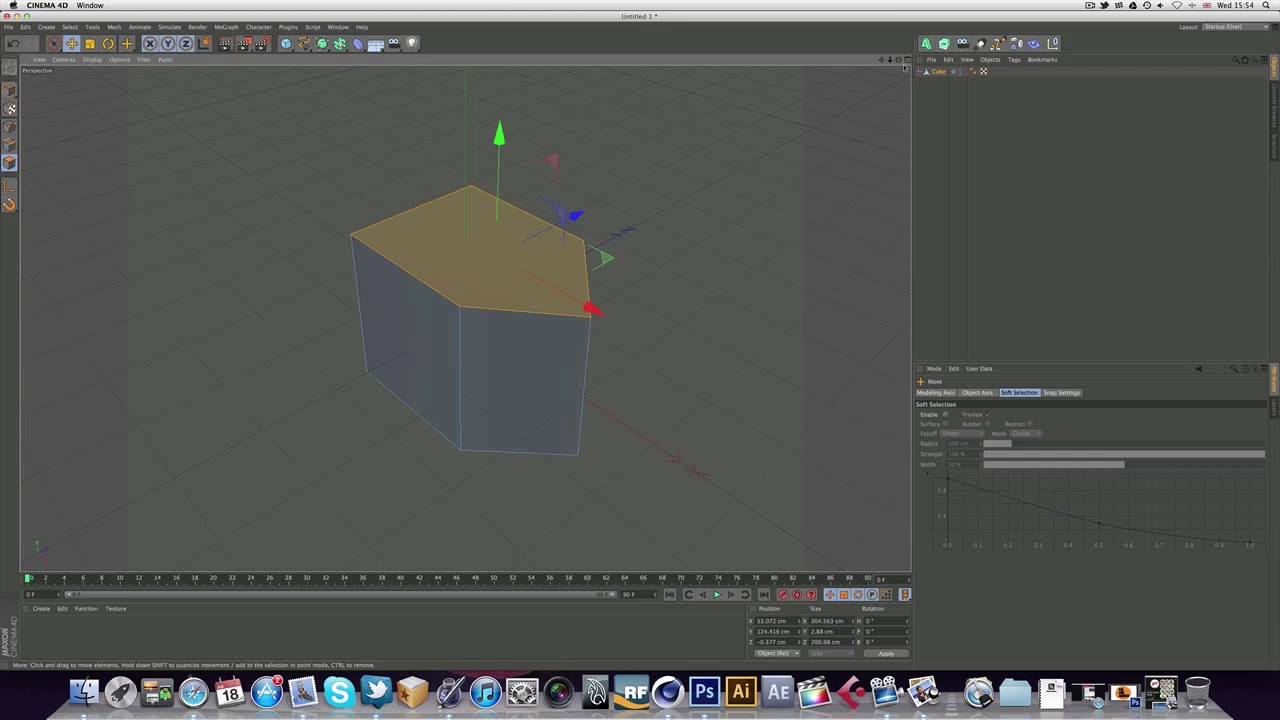
Delete the cube and add a Flower spline to the empty scene.
mouse_move(898, 59)
mouse_down()
mouse_move(922, 34)
mouse_move(922, 56)
mouse_up()
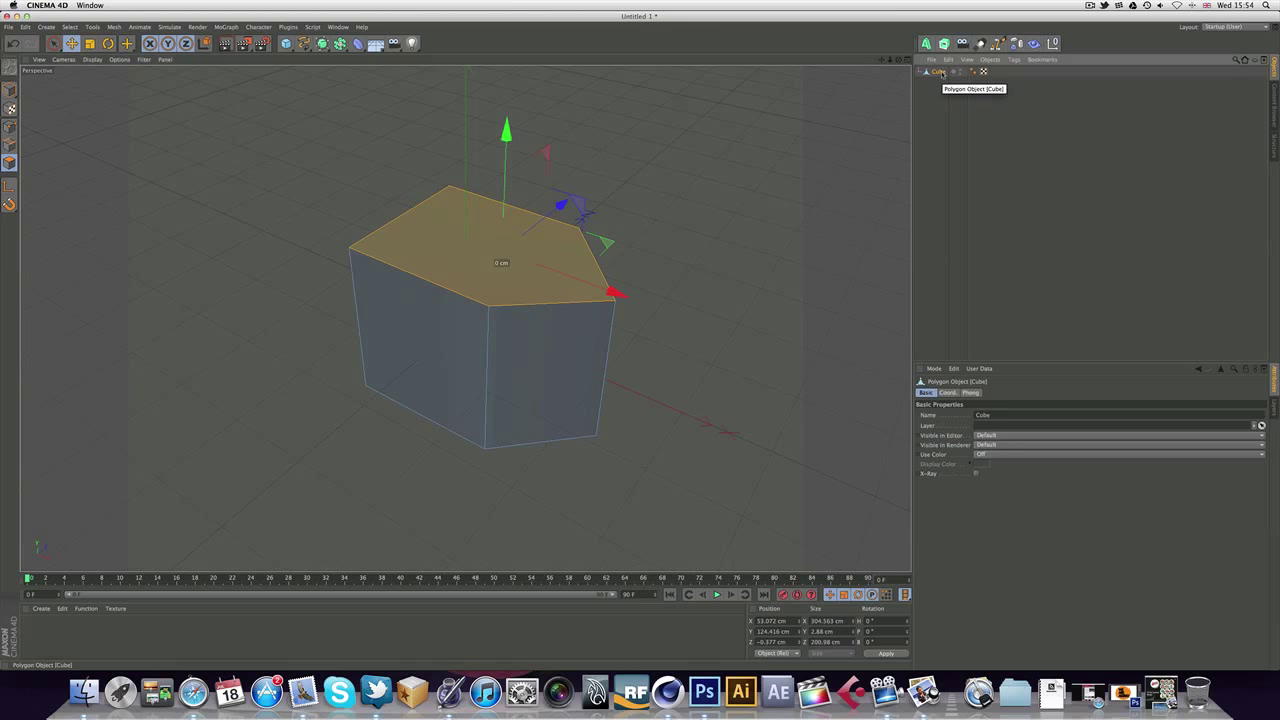
key(Delete)
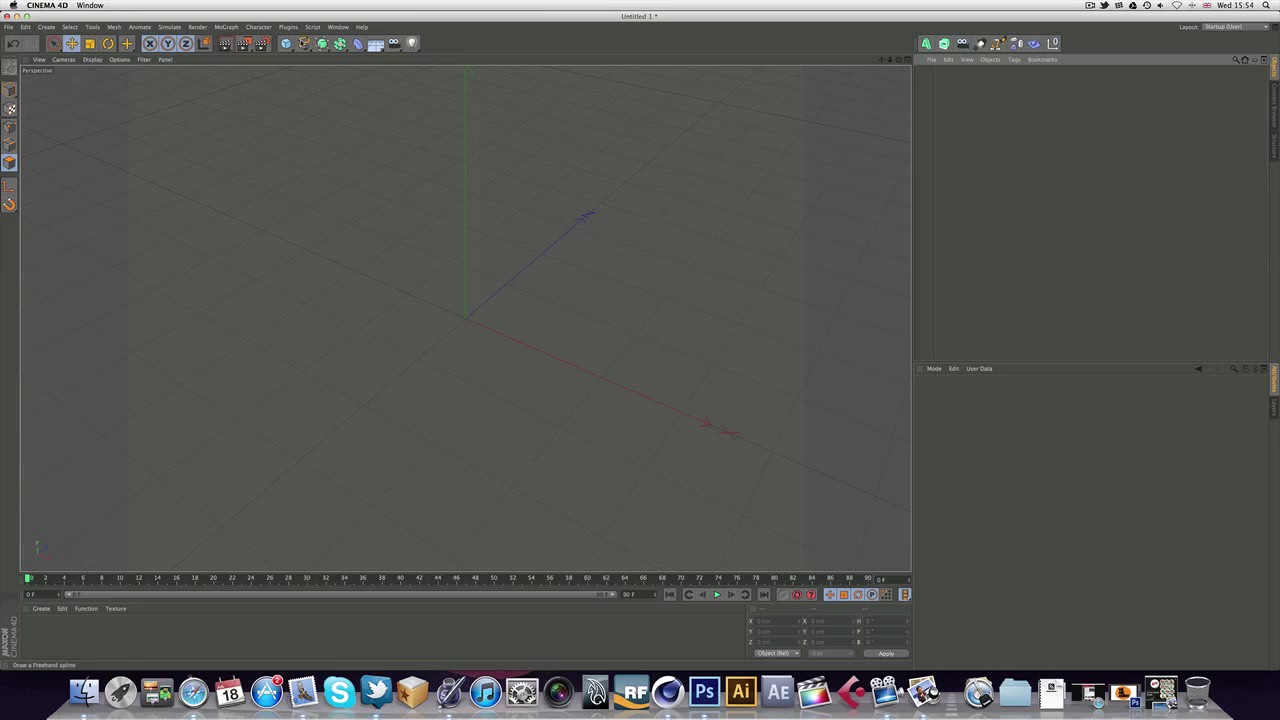
click(302, 43)
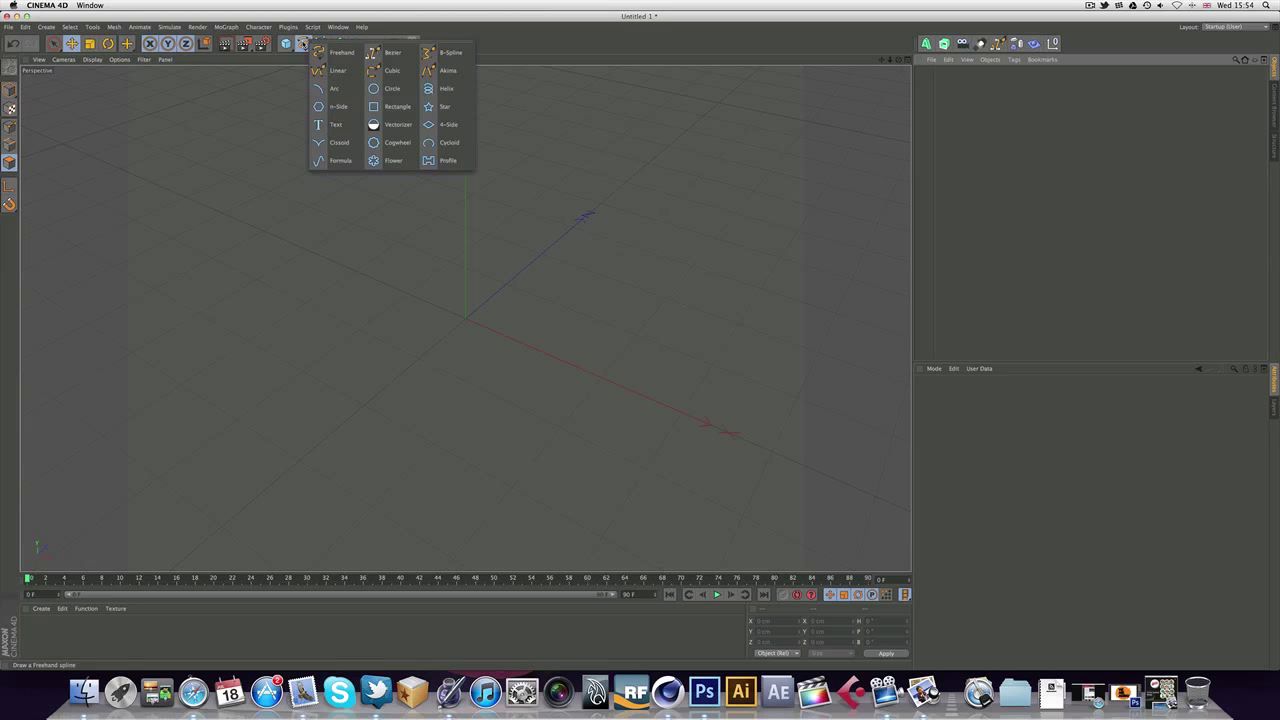
click(388, 161)
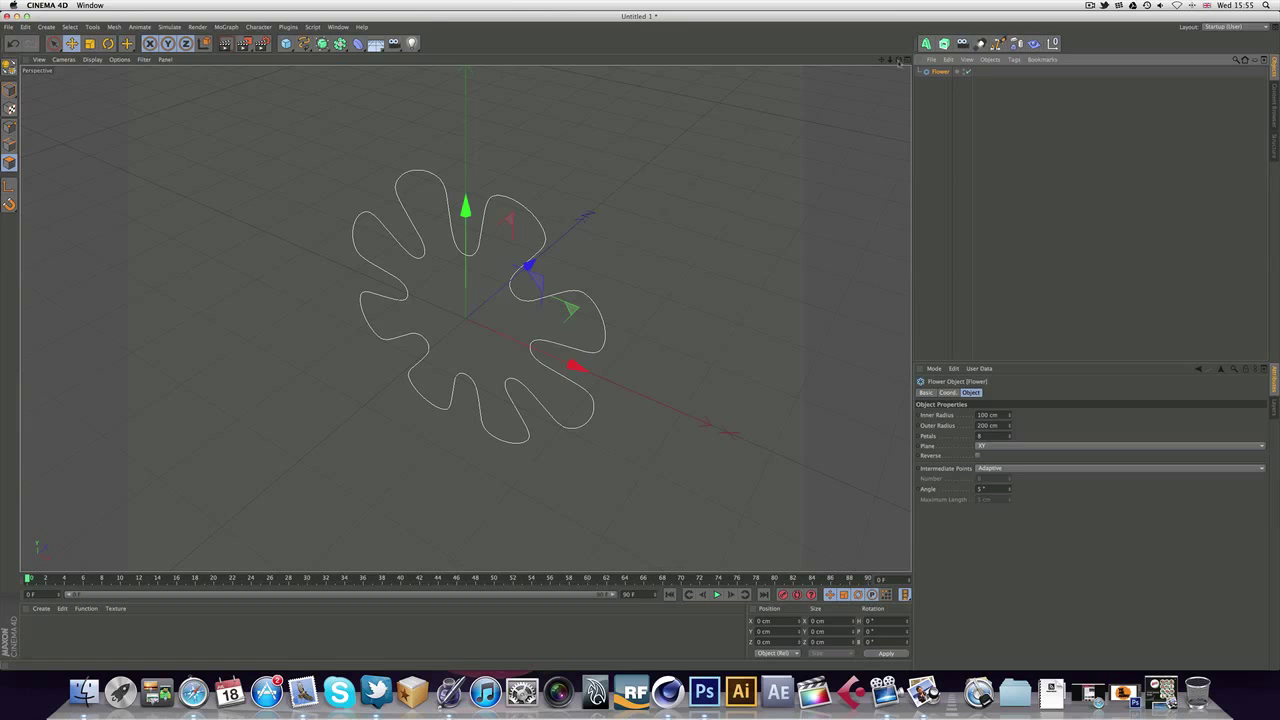
mouse_move(898, 59)
mouse_down()
mouse_move(980, 28)
mouse_move(1060, 130)
mouse_move(950, 10)
mouse_move(876, 49)
mouse_up()
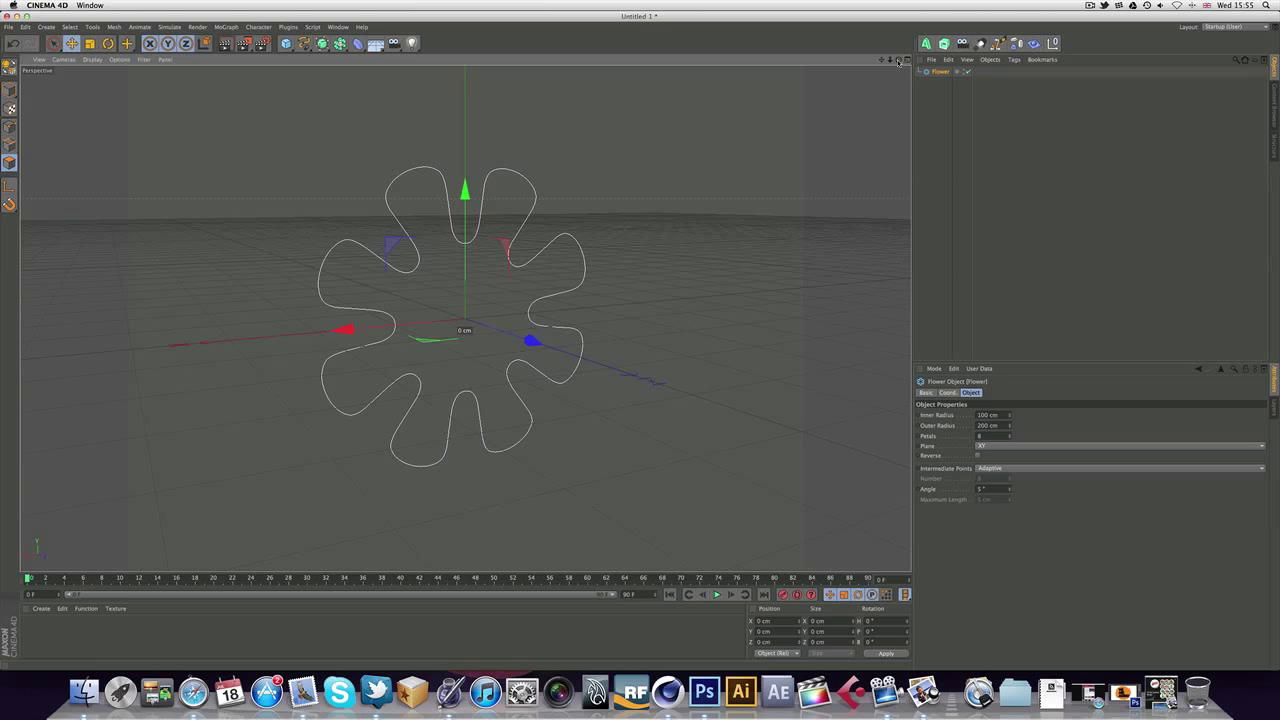
Make the Flower spline editable and select the outer corner point of the upper petal on the negative X side.
key(c)
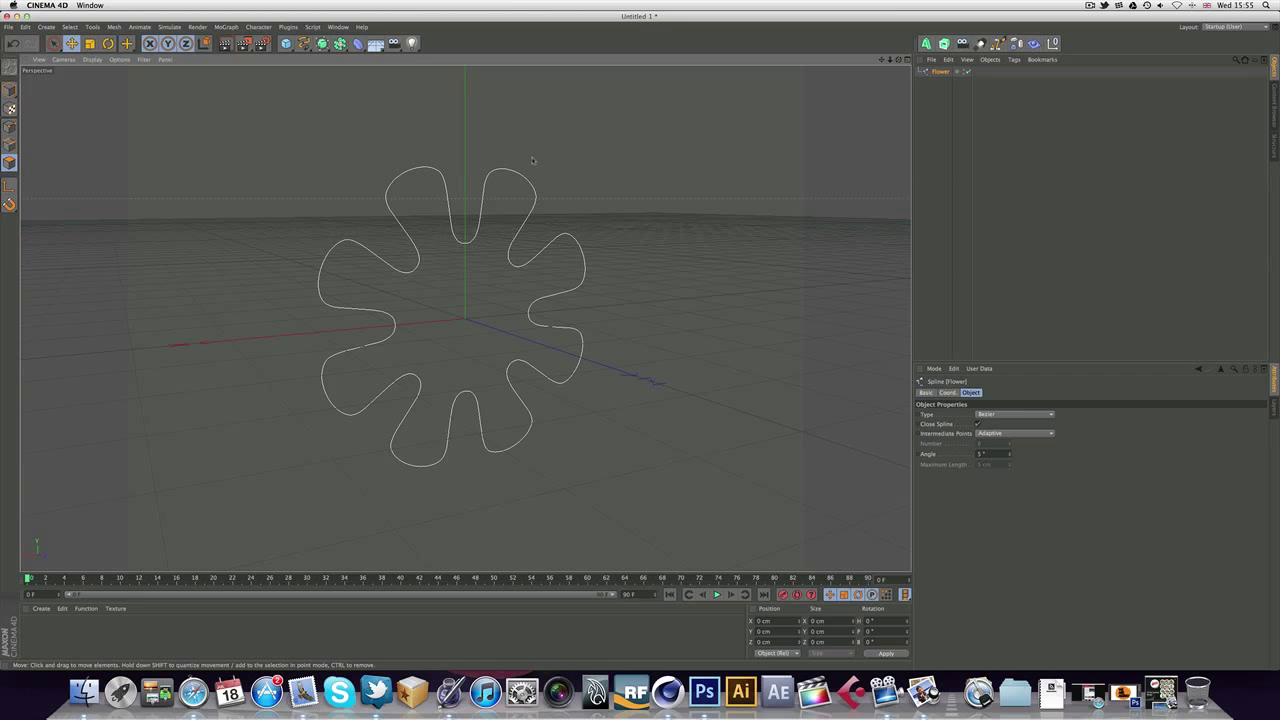
click(9, 127)
click(492, 174)
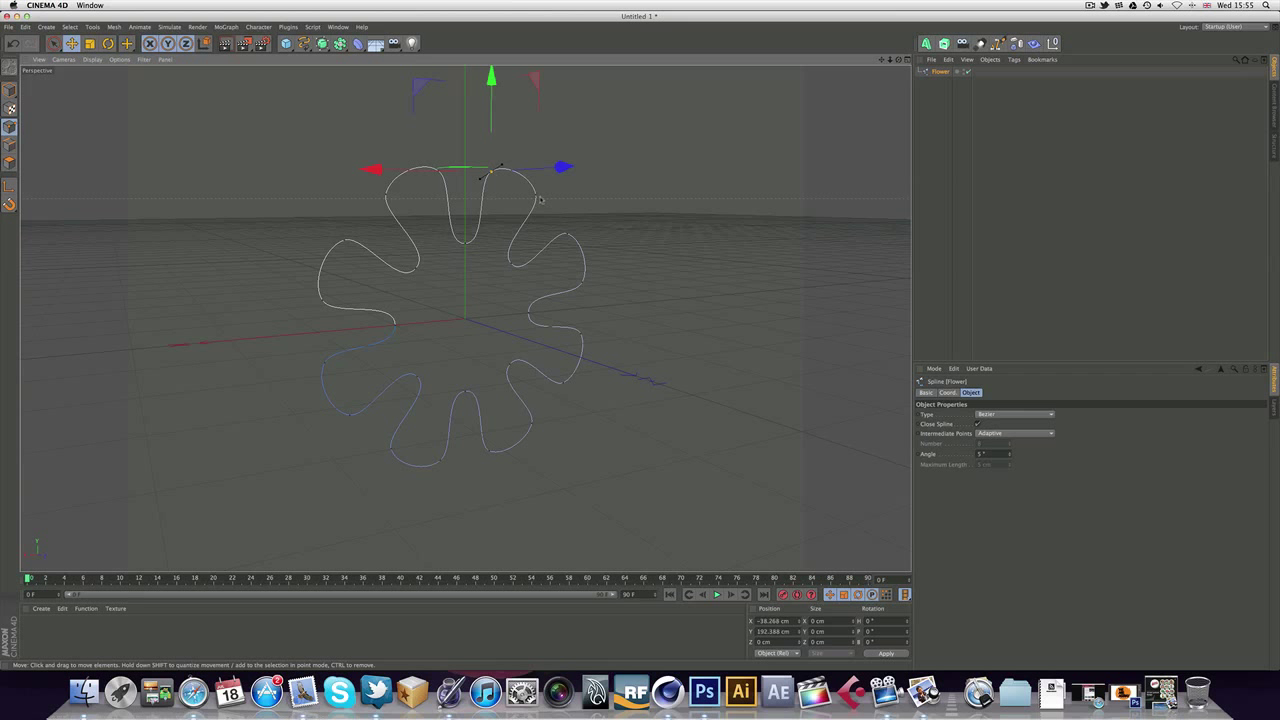
drag(898, 59, 862, 54)
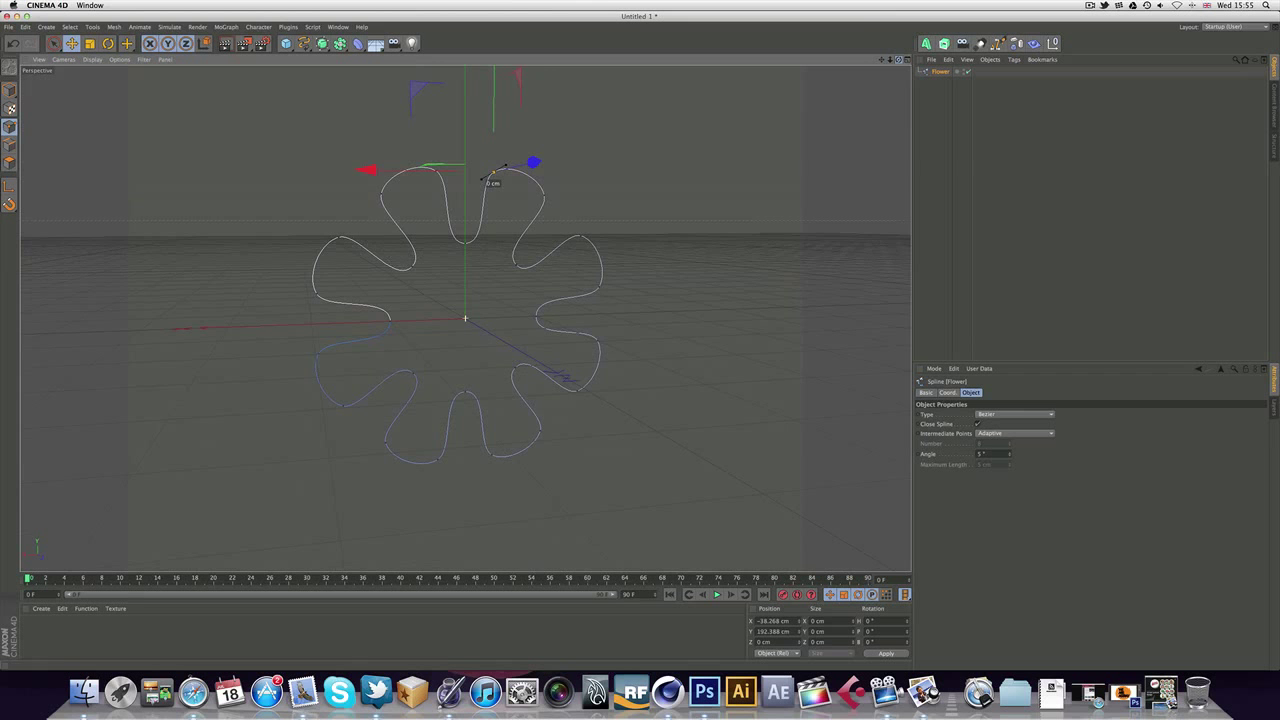
alt+drag(490, 180, 546, 192)
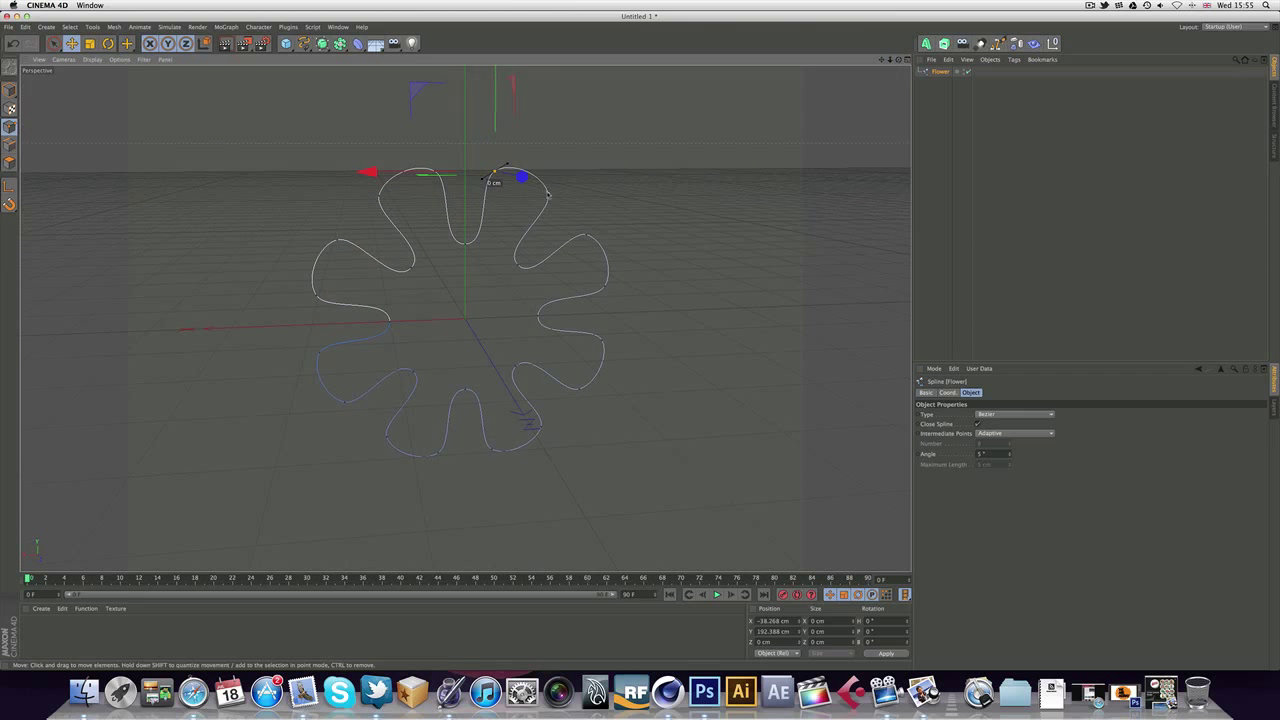
click(547, 193)
click(518, 265)
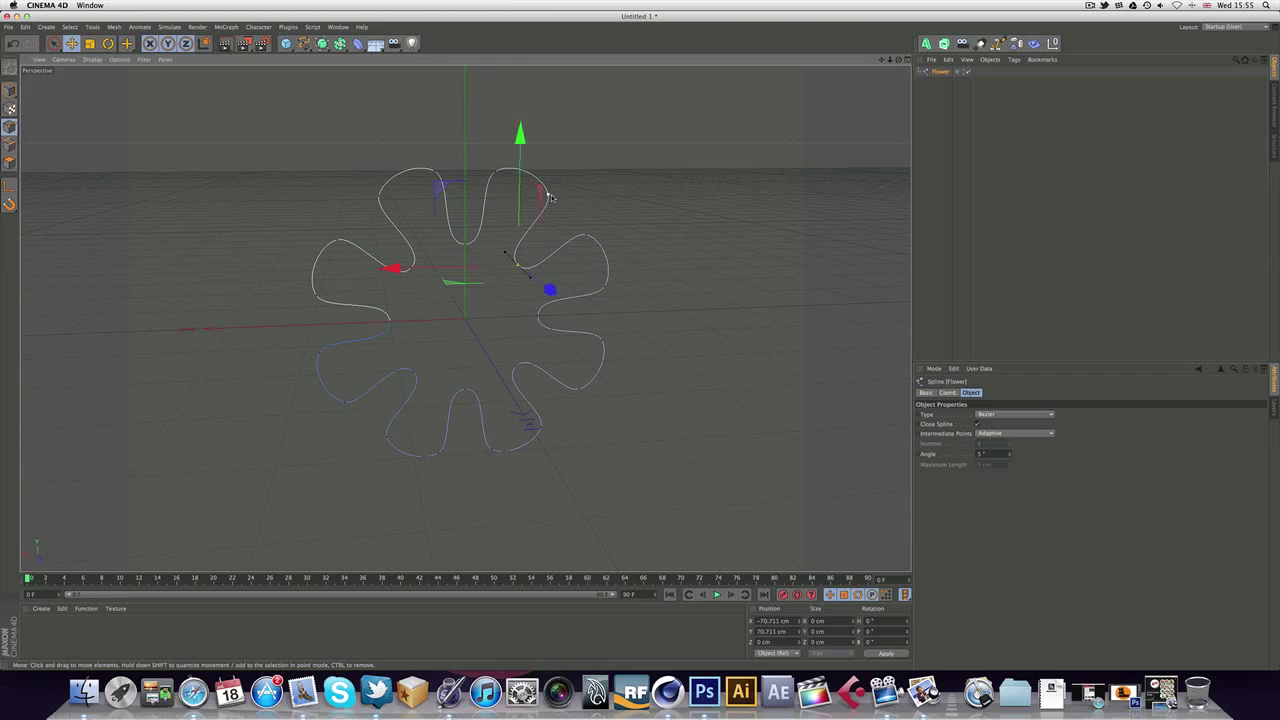
click(516, 266)
click(548, 195)
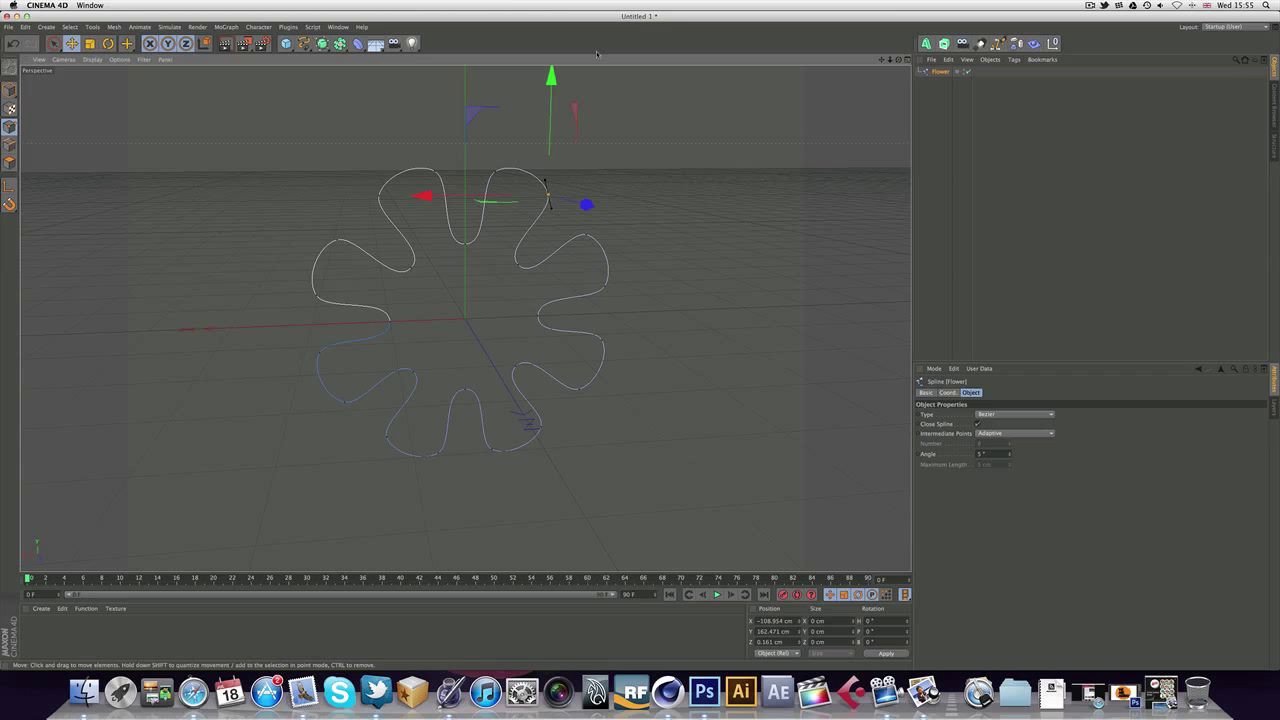
Move the selected petal point to about X -86 cm, Y 211 cm, Z -15 cm.
drag(549, 150, 550, 85)
drag(547, 20, 540, 73)
alt+drag(545, 178, 545, 210)
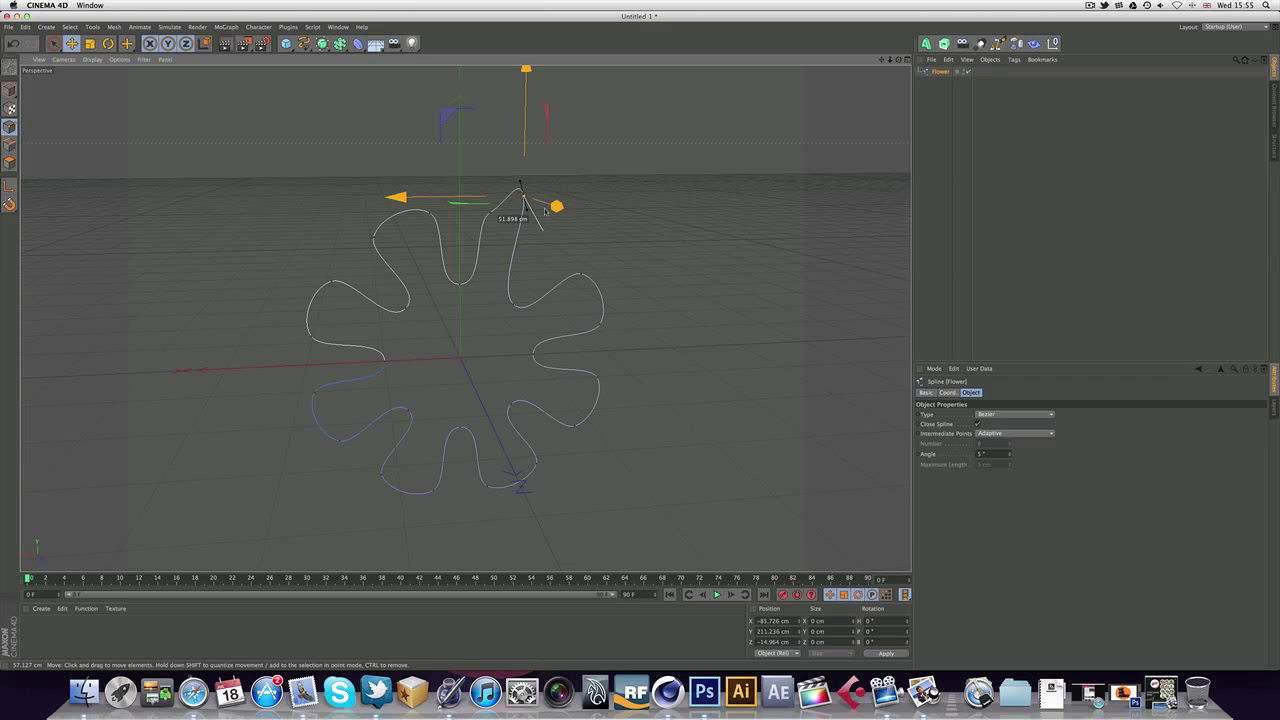
drag(545, 210, 557, 203)
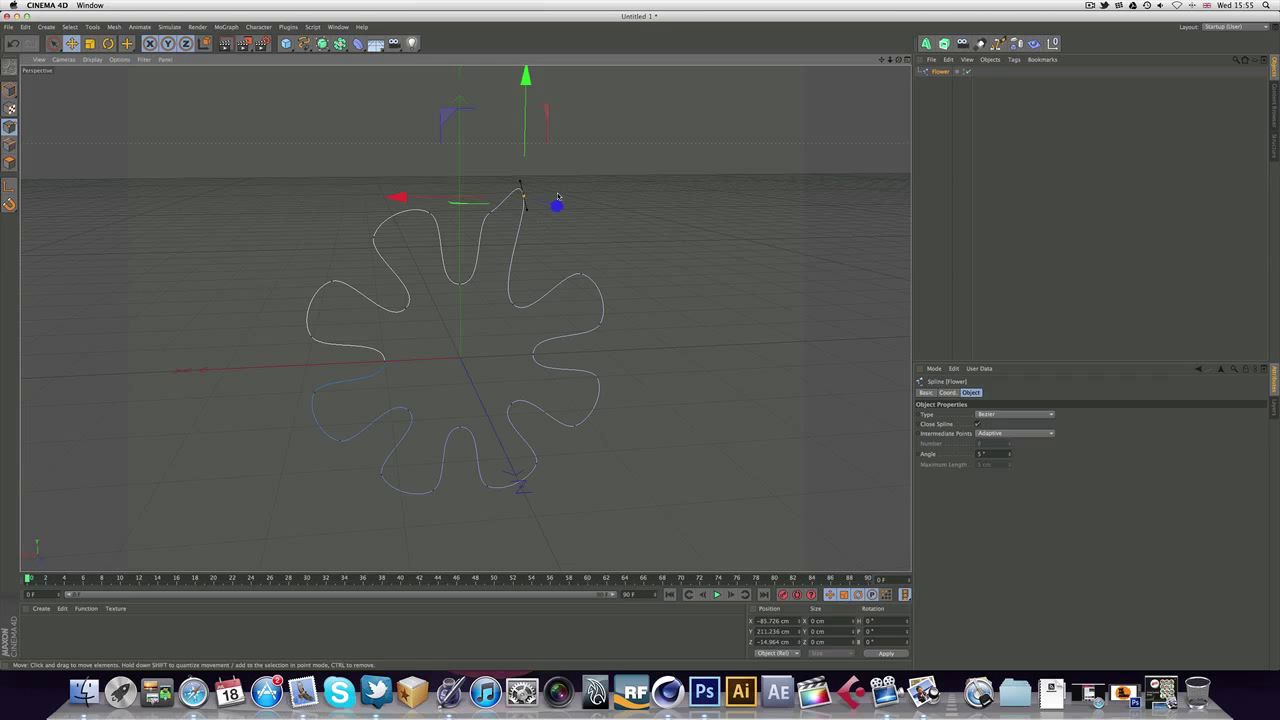
Undo the point moves and the Flower spline's conversion to an editable object.
key(super+z)
key(super+z)
key(super+z)
key(super+z)
key(super+z)
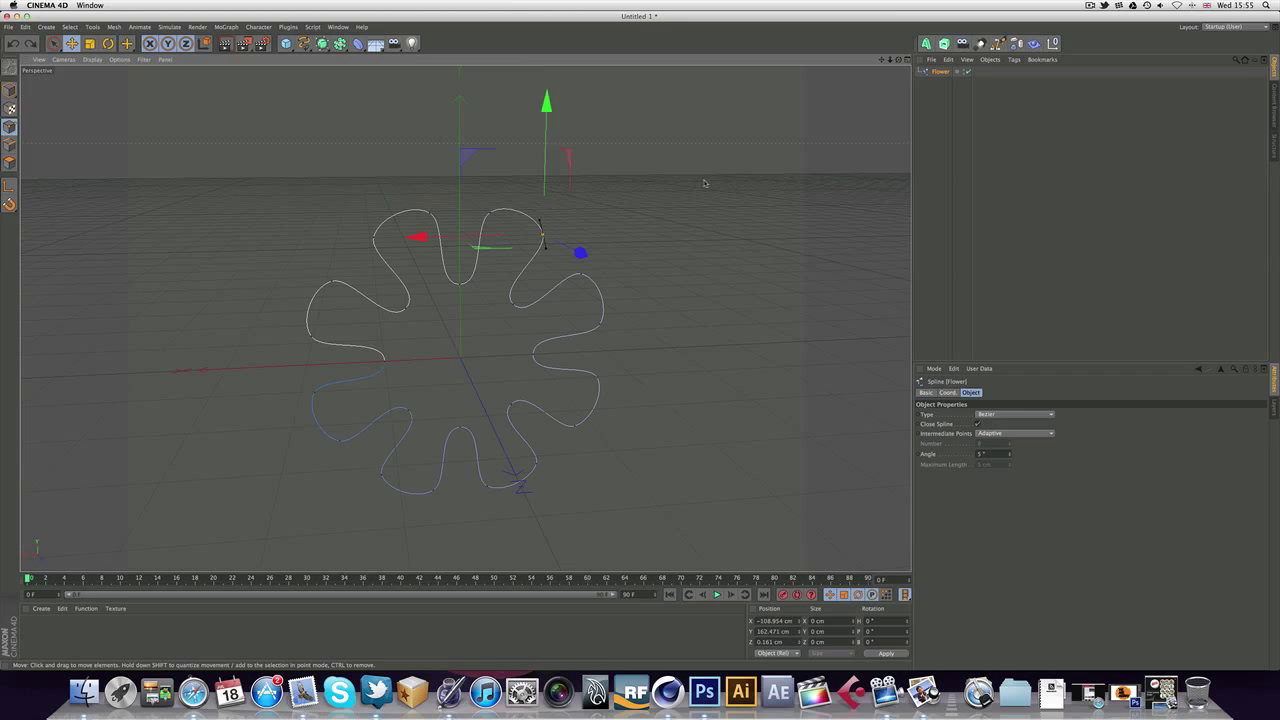
key(super+z)
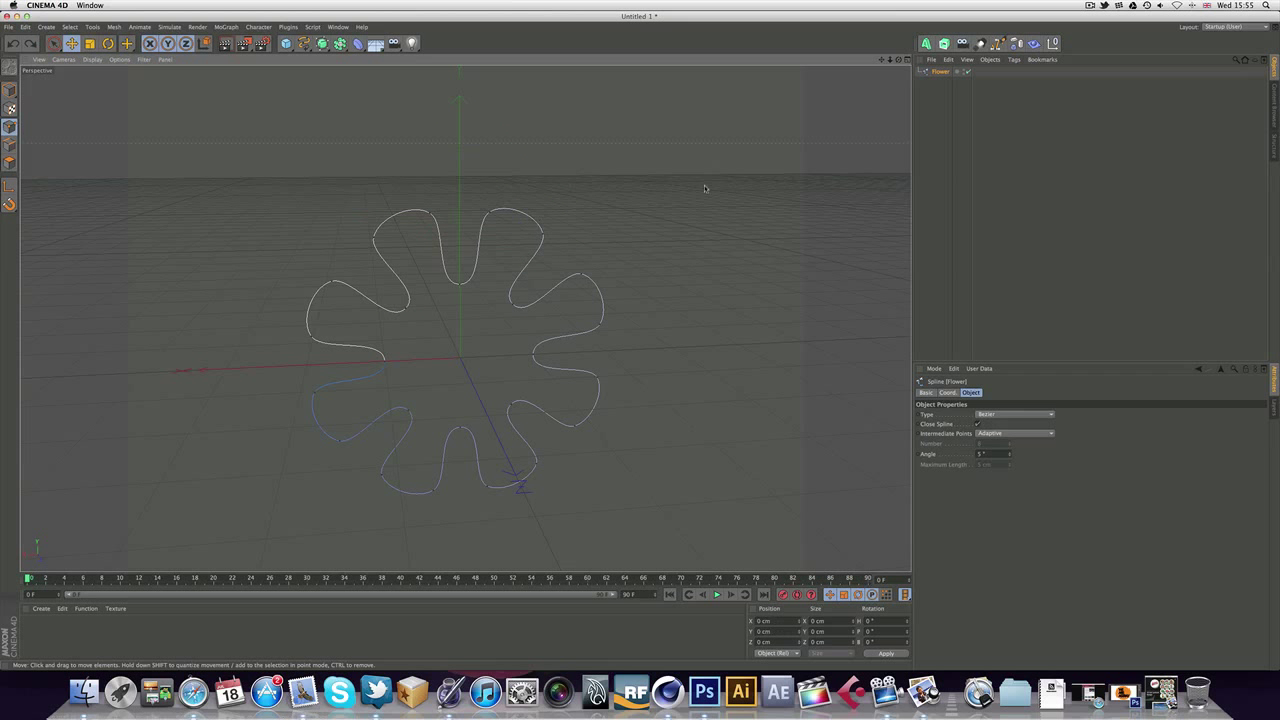
key(super+z)
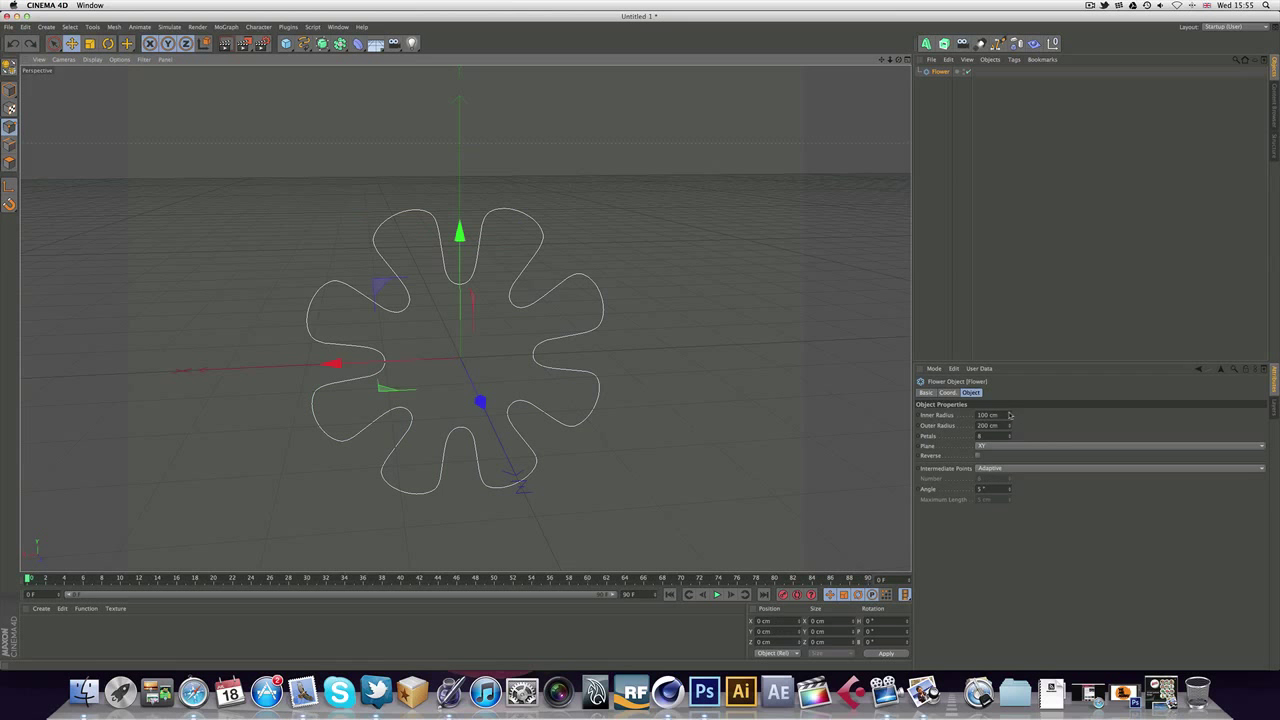
Set the flower's inner radius to 88 cm and outer radius to 125 cm, and make the spline editable.
drag(1010, 415, 1009, 447)
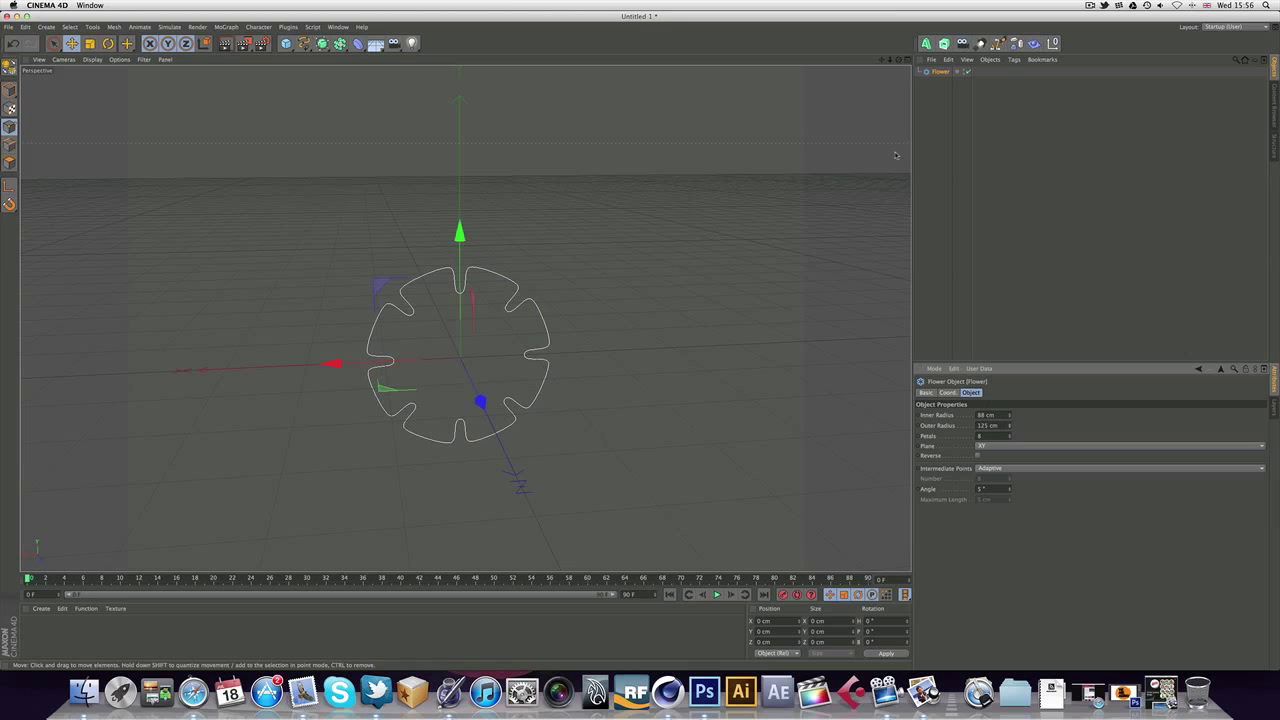
key(c)
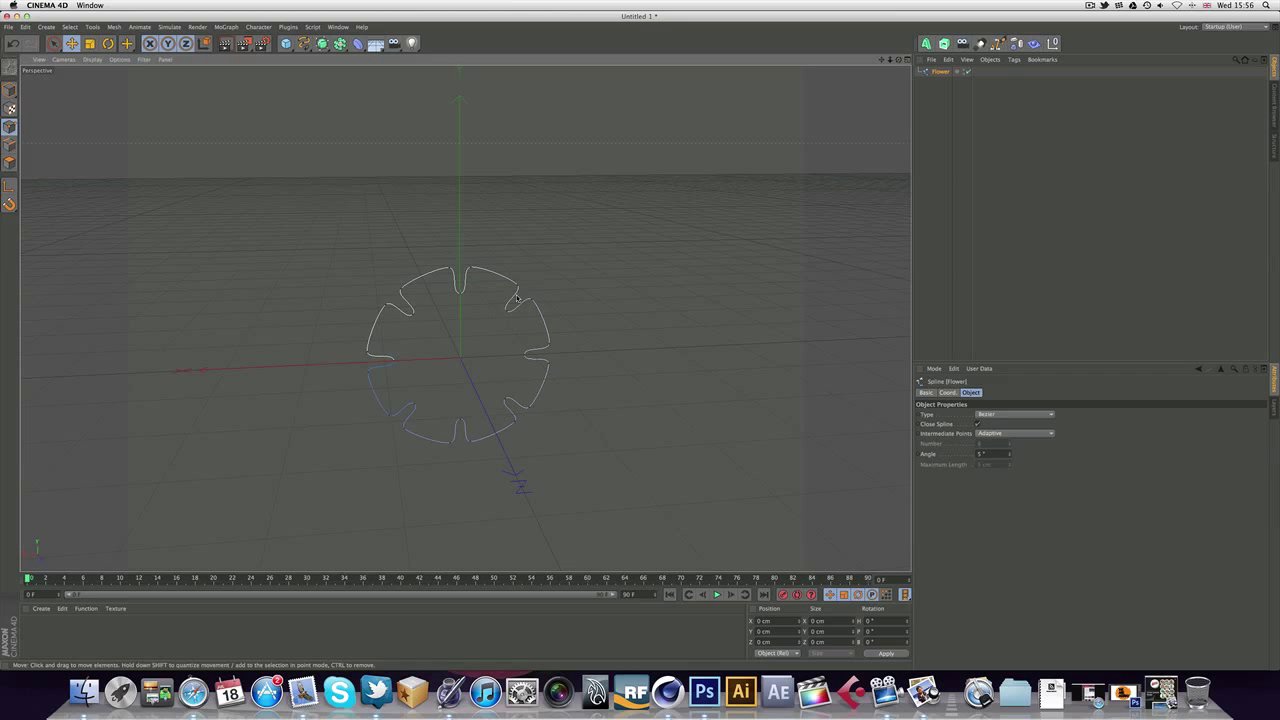
click(517, 287)
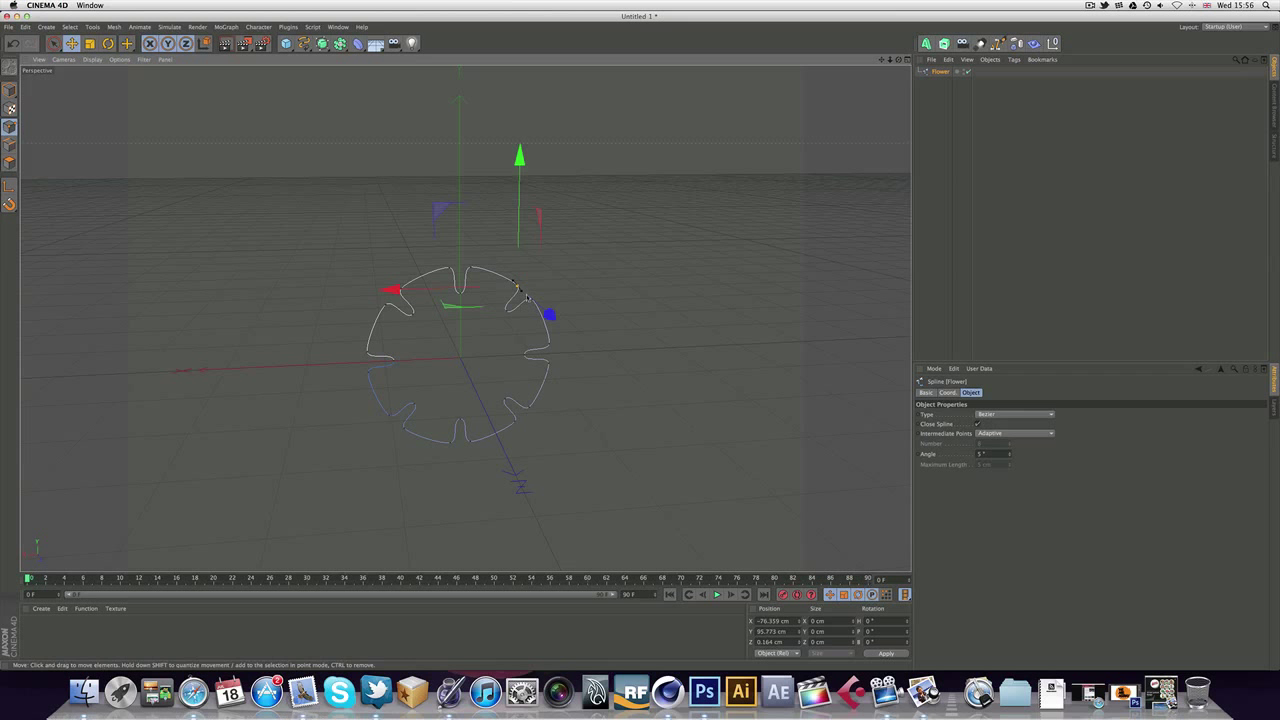
mouse_move(526, 297)
mouse_down()
mouse_move(543, 308)
mouse_move(518, 287)
mouse_up()
Extrude the Flower spline by nesting it in a new Extrude NURBS with a Z movement of 90 cm.
click(945, 44)
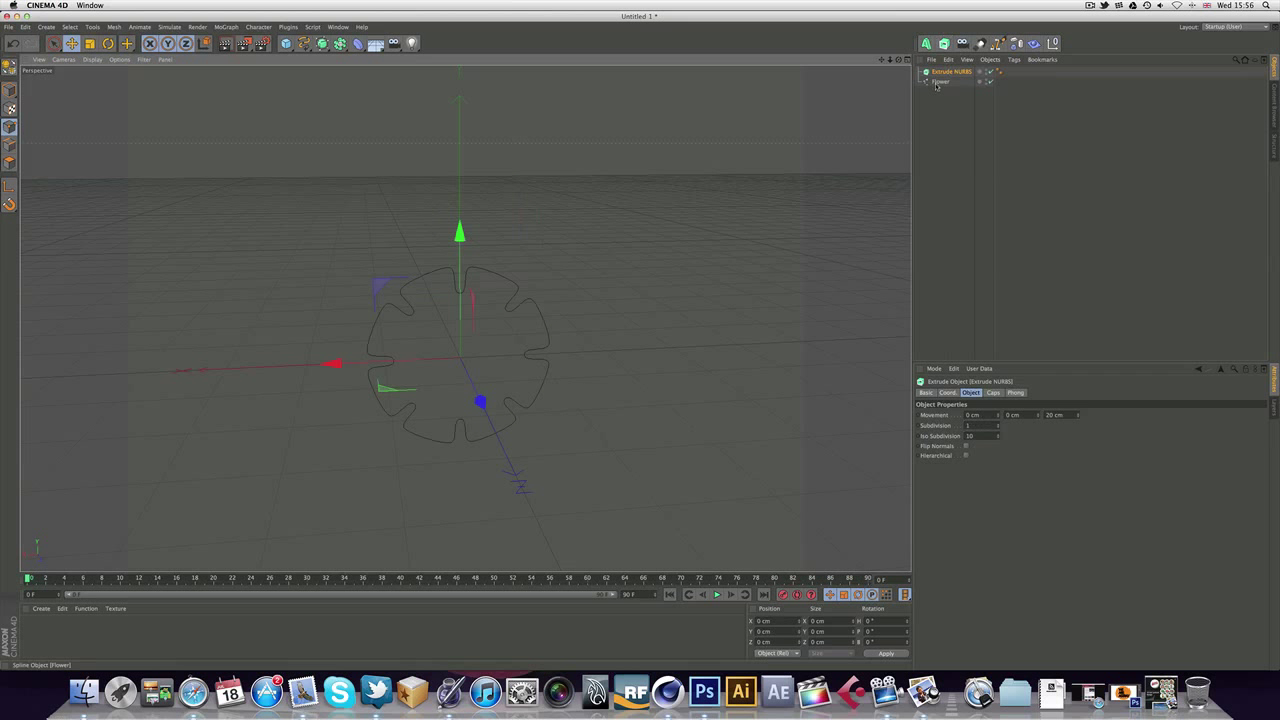
drag(936, 84, 846, 106)
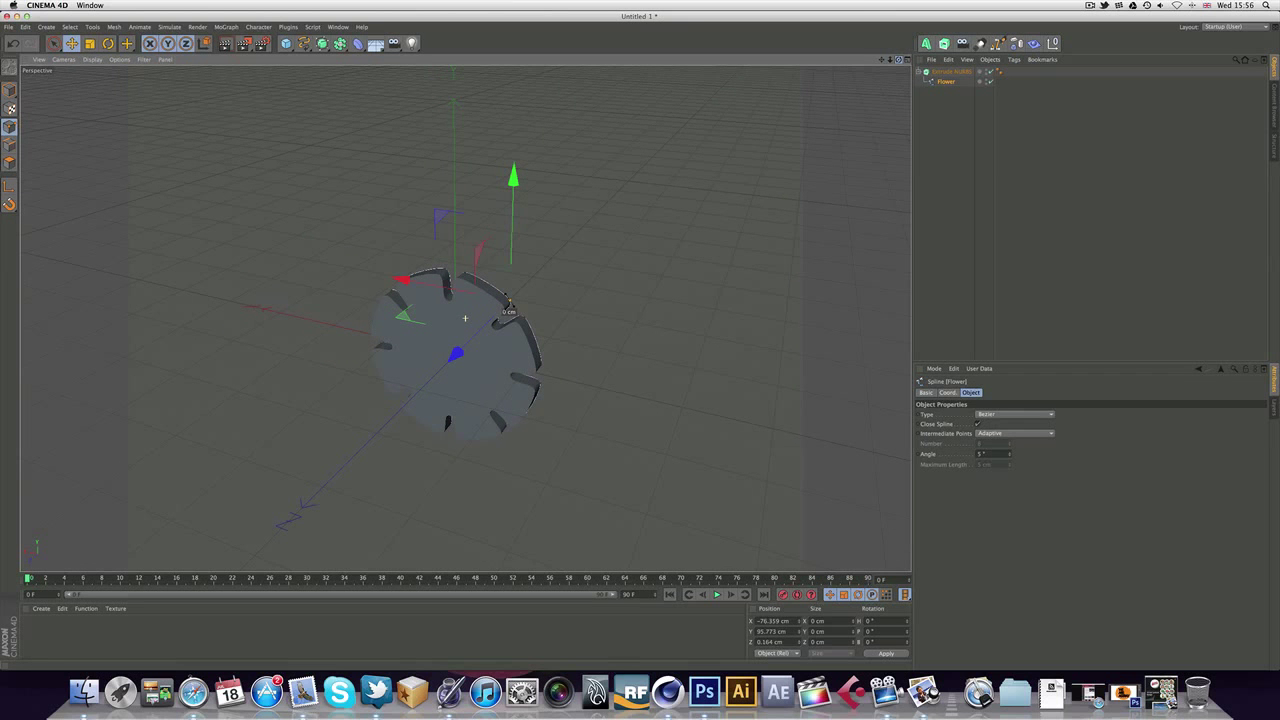
click(943, 72)
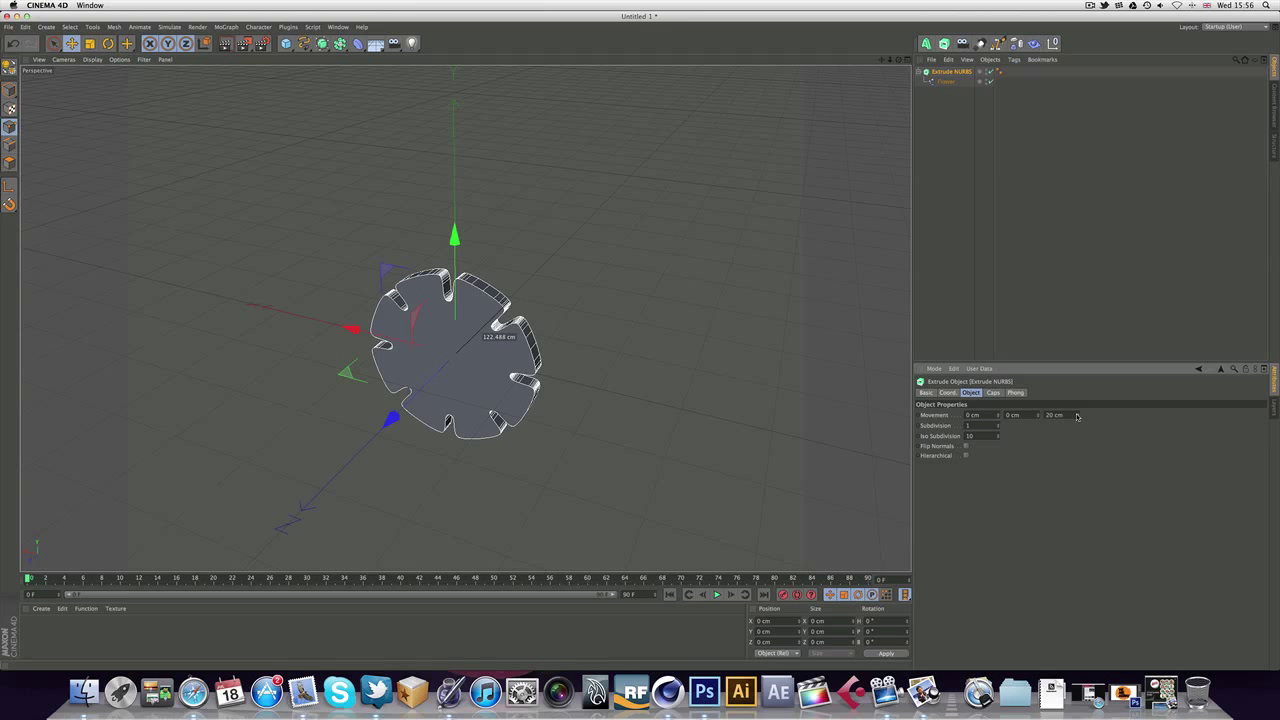
mouse_move(1077, 416)
mouse_down()
mouse_move(1140, 416)
mouse_move(1085, 416)
mouse_up()
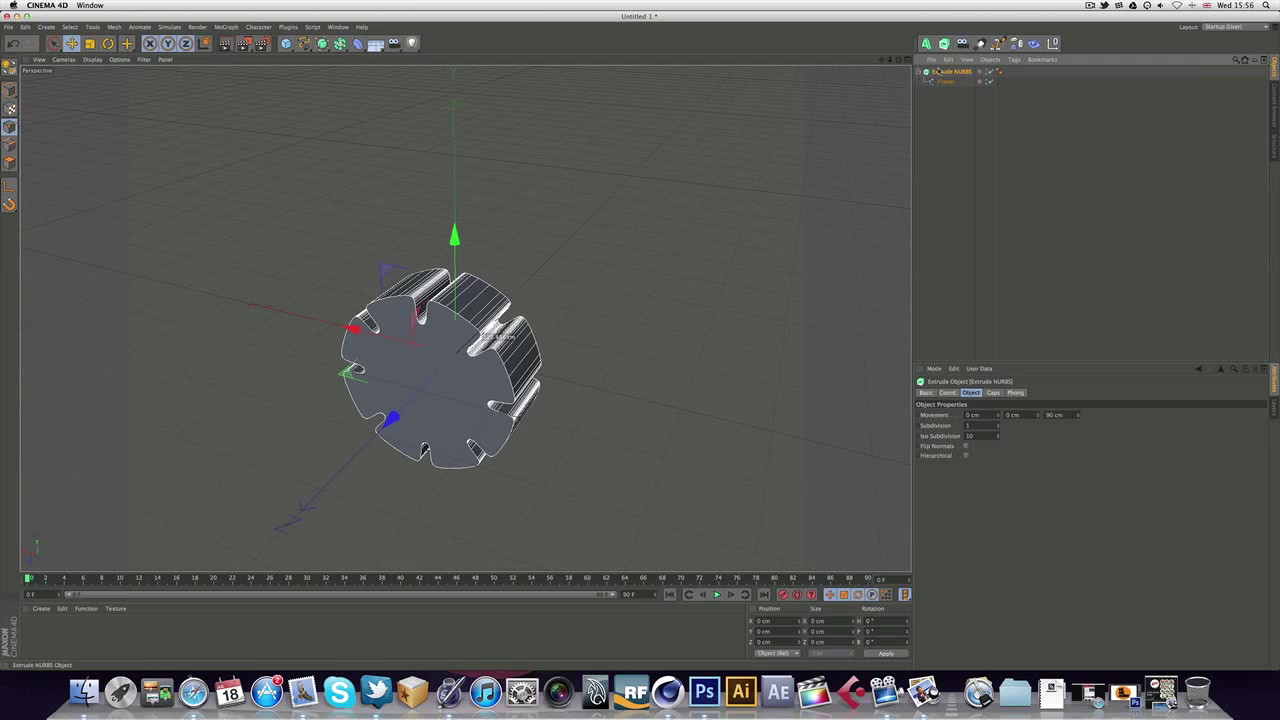
Set the Extrude NURBS object's Z movement to 8 cm.
click(1089, 5)
click(1089, 5)
drag(1037, 416, 1080, 442)
key(super+z)
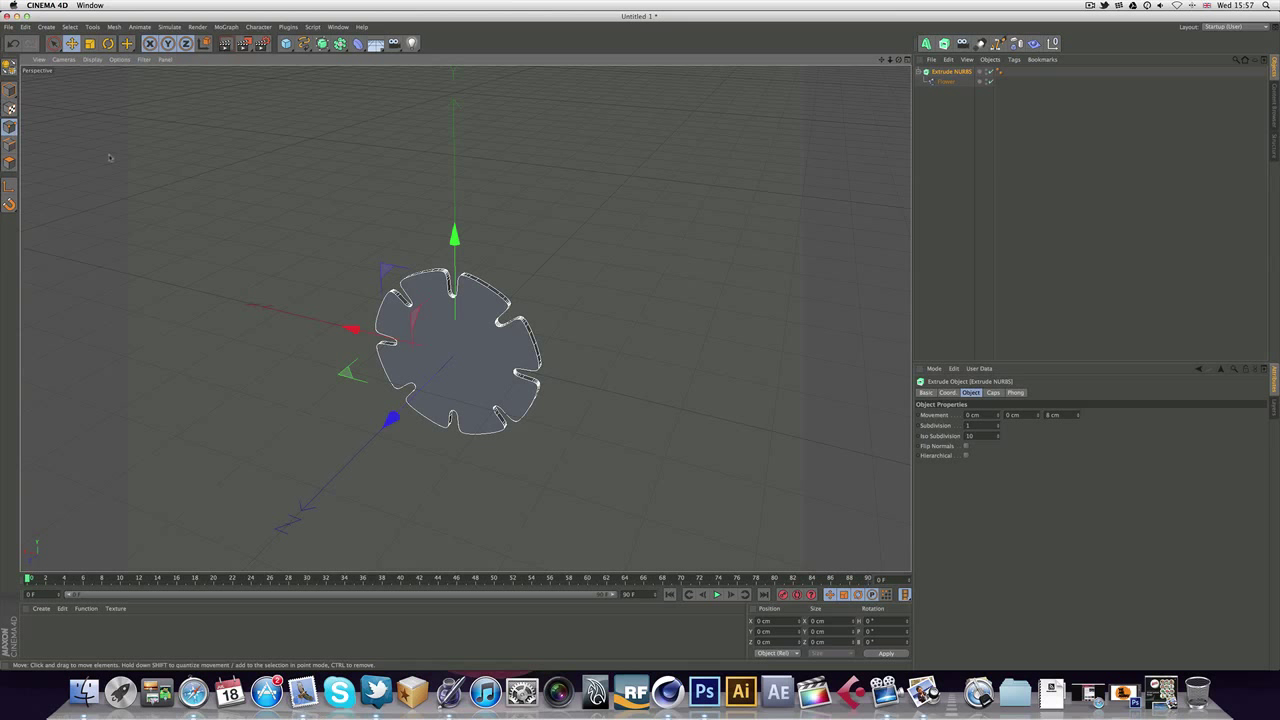
Raise the outer corner point of the Flower spline's upper petal on the negative X side to about Y 147 cm.
drag(898, 59, 940, 59)
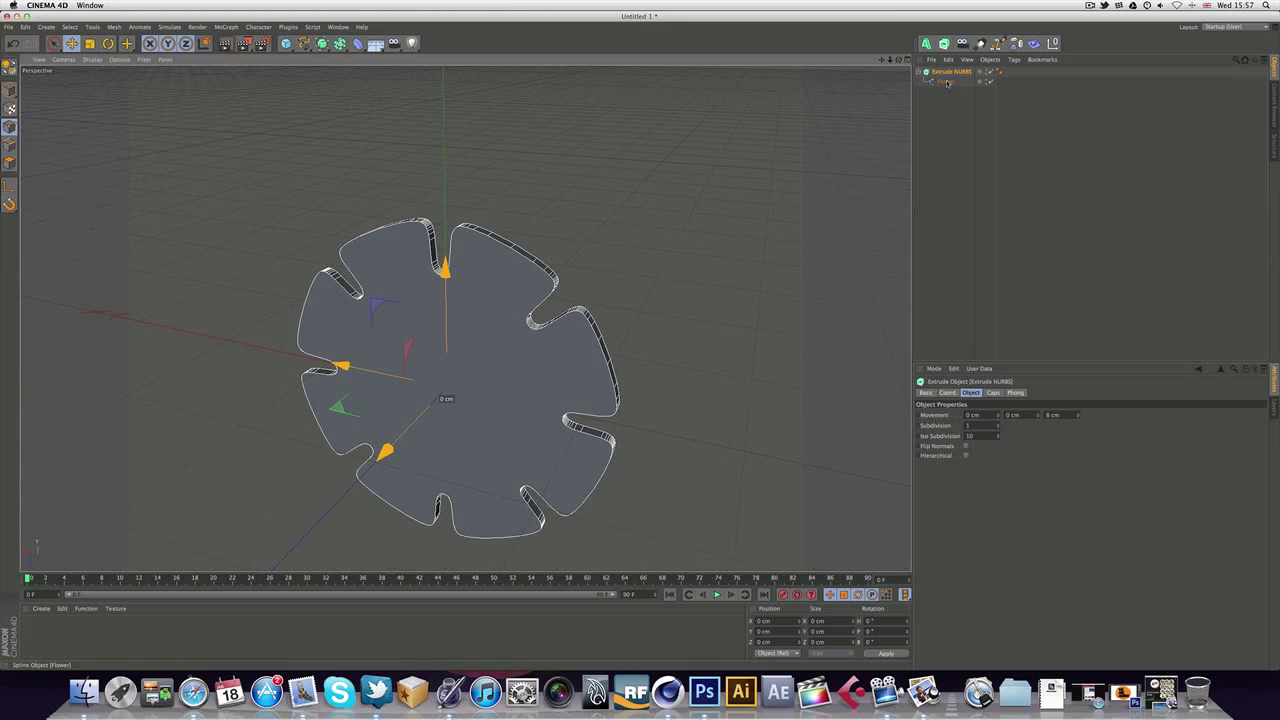
click(560, 279)
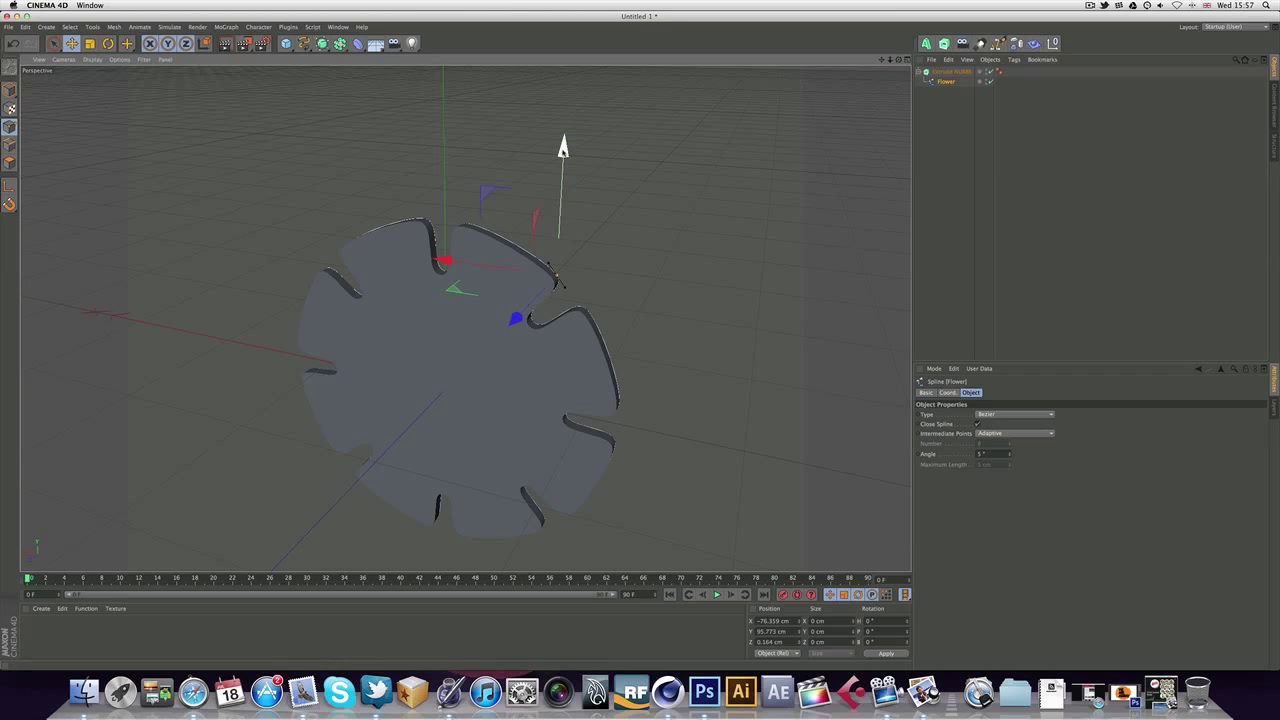
drag(557, 279, 566, 183)
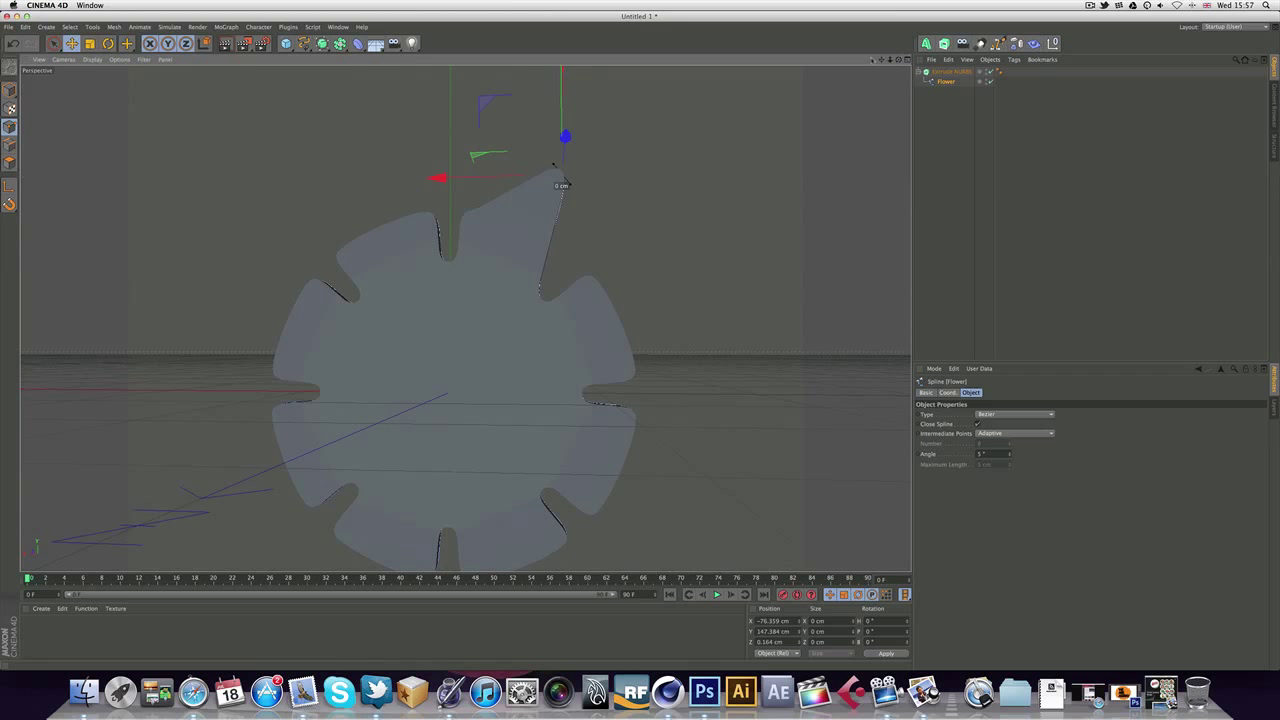
Raise the Flower spline's corner point nearest the Y axis, on the upper negative-X petal, to about Y 158 cm.
click(474, 218)
click(461, 214)
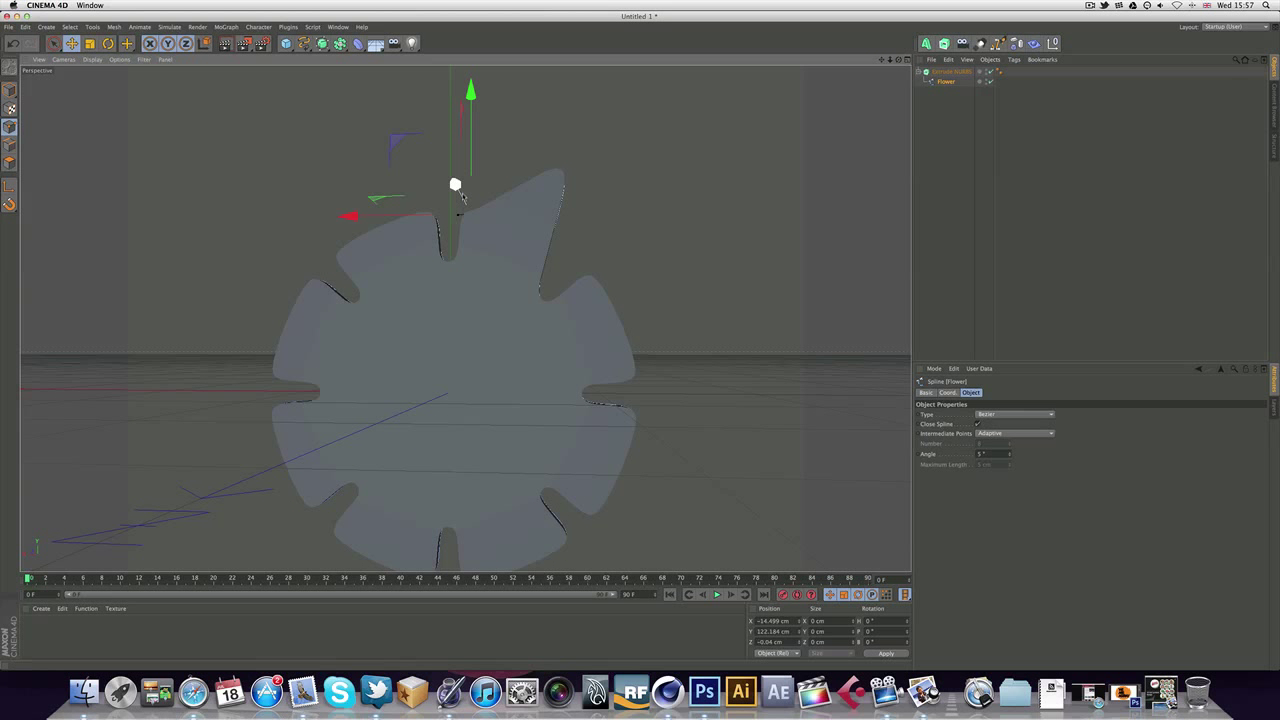
drag(475, 128, 472, 65)
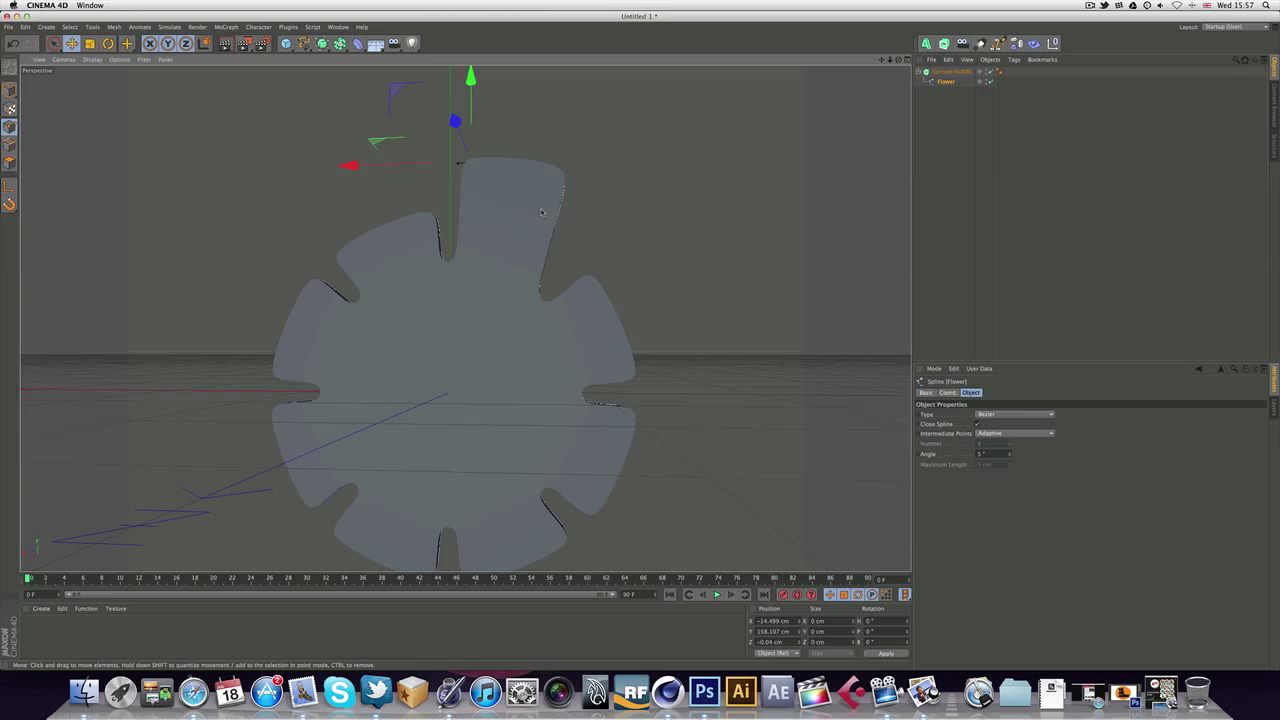
drag(890, 60, 1150, 85)
drag(1140, 15, 1097, 9)
click(1089, 5)
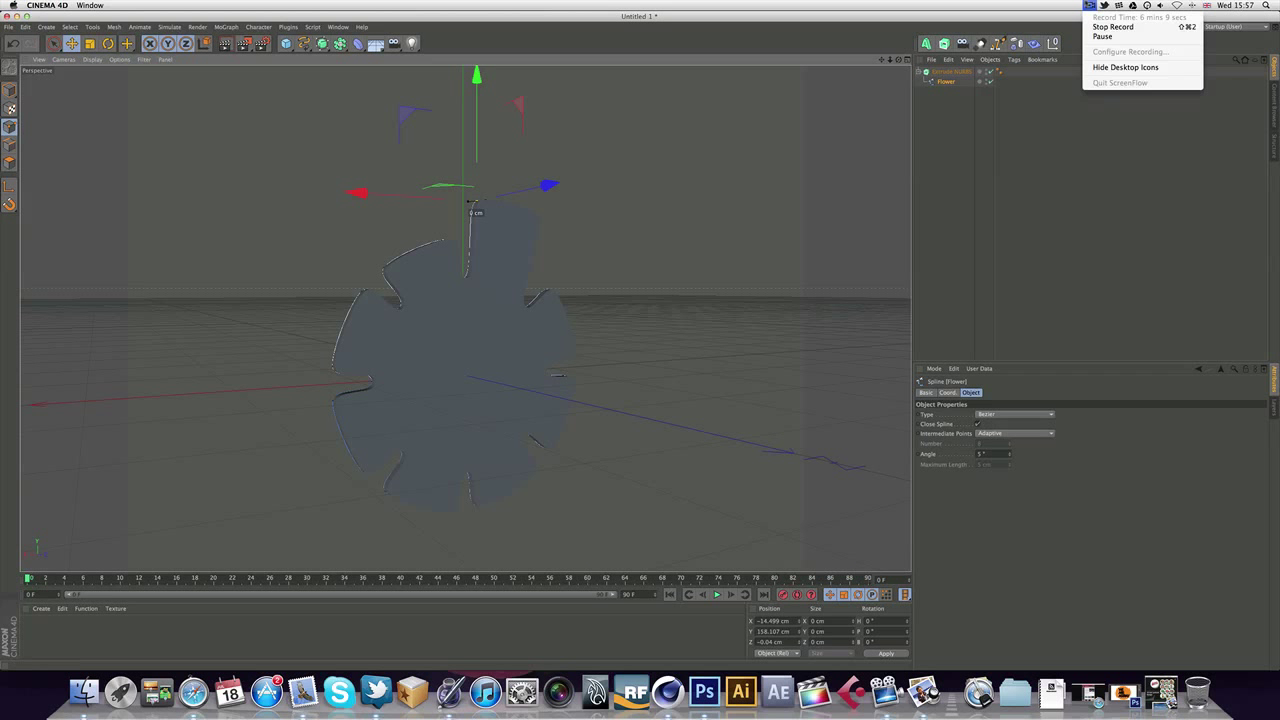
click(1089, 5)
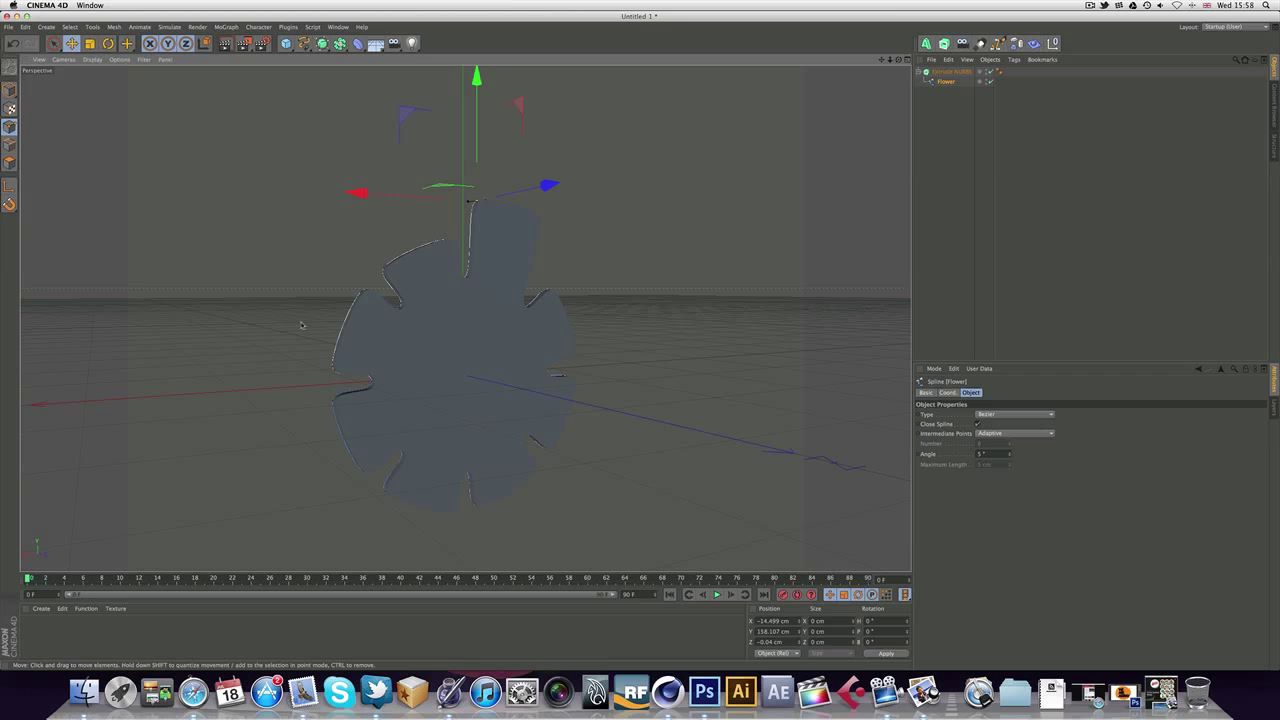
right_click(483, 247)
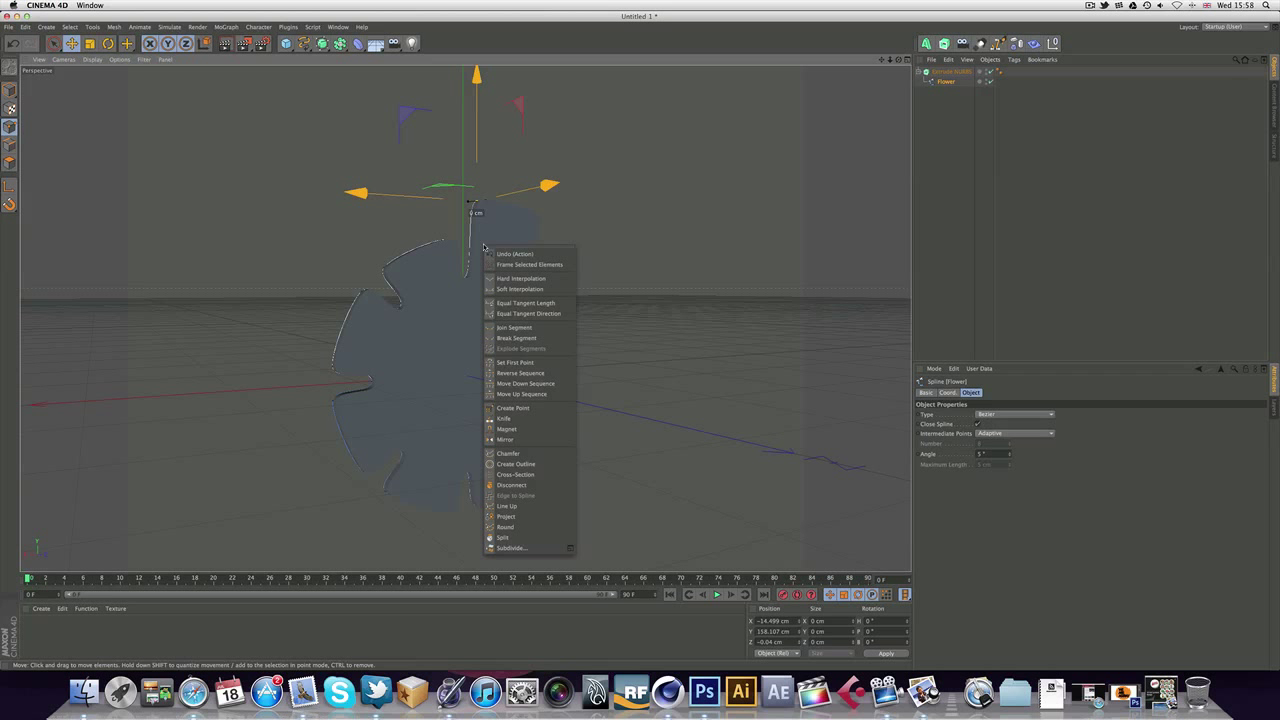
click(294, 240)
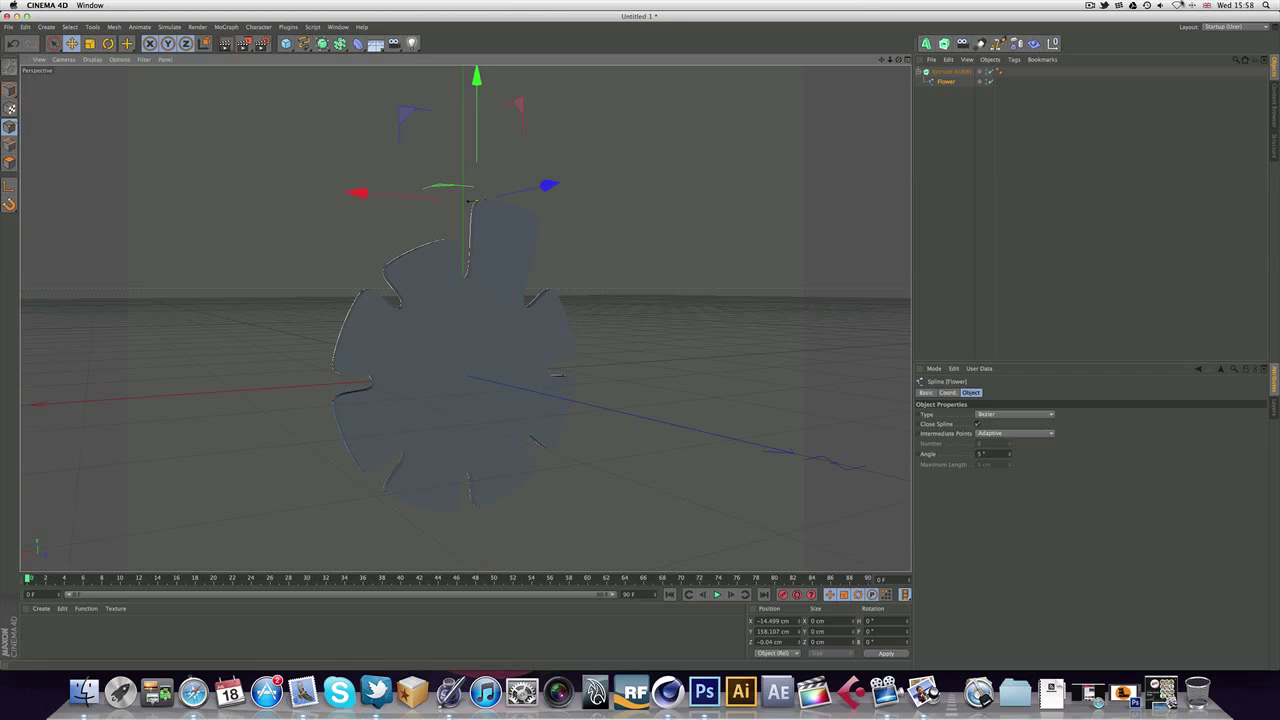
click(1089, 5)
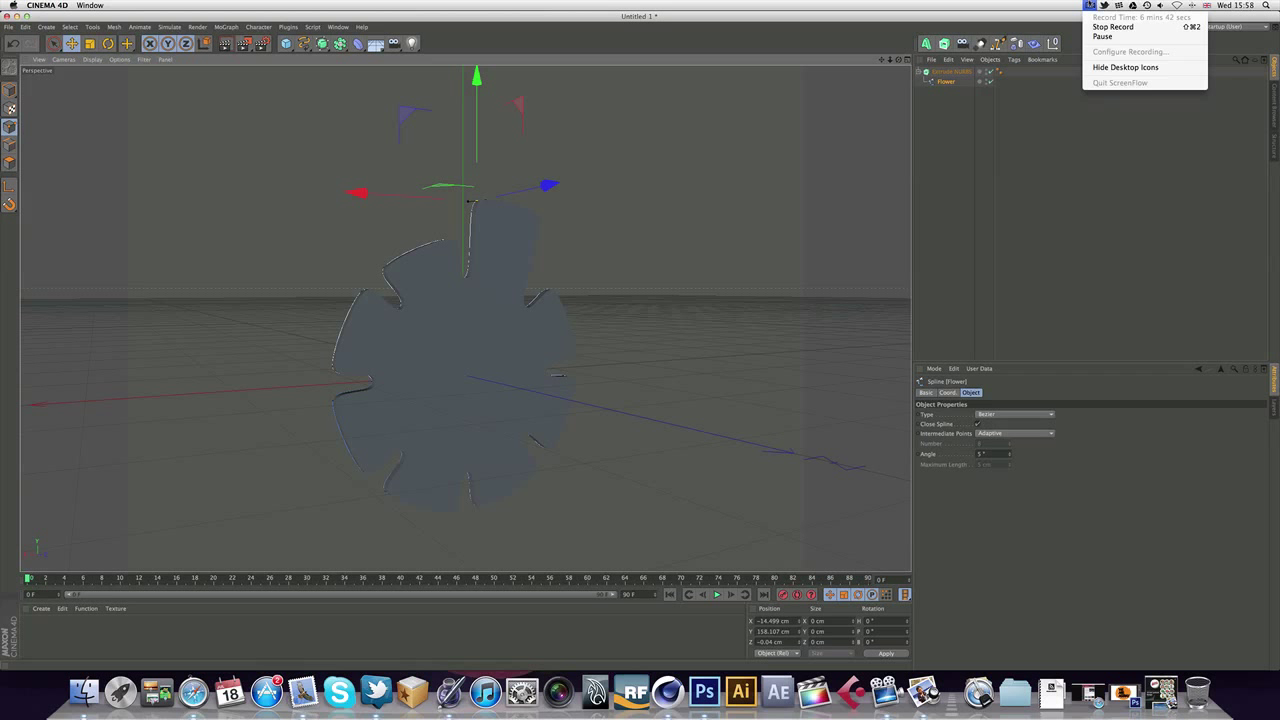